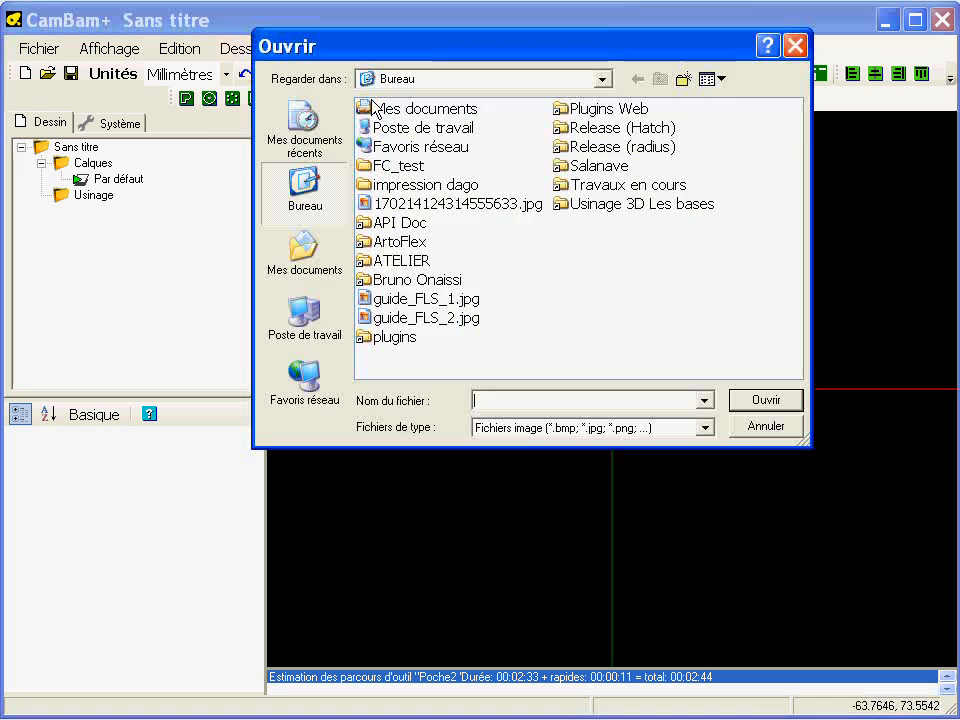
Insert the image file 170214124314555633.jpg into the drawing as a bitmap
left_click(468, 204)
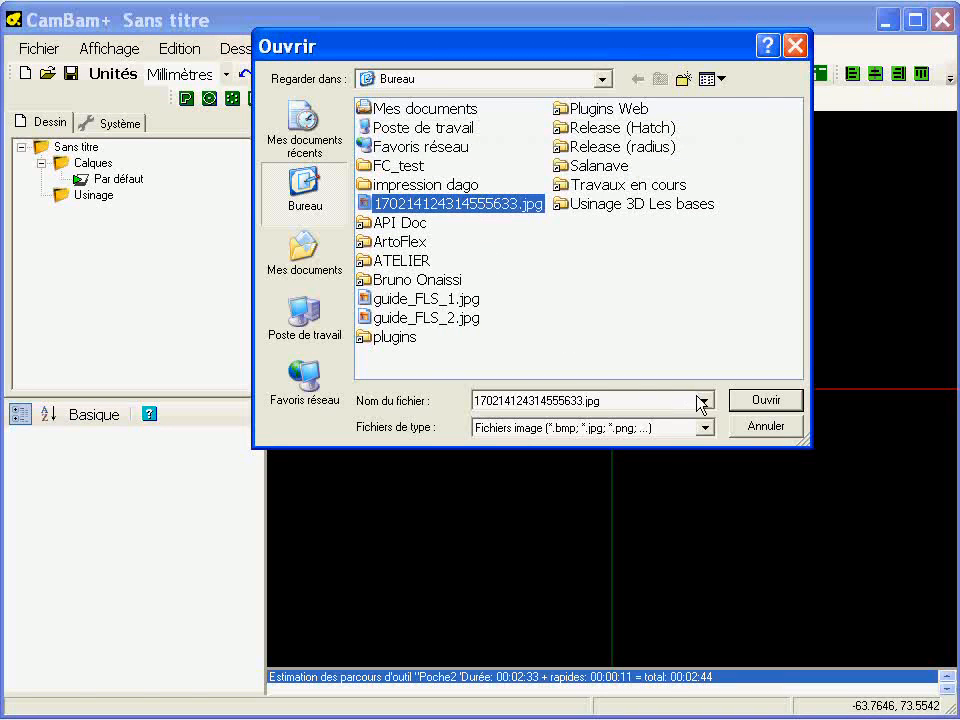
left_click(766, 400)
scroll(360, 527, "down", 8)
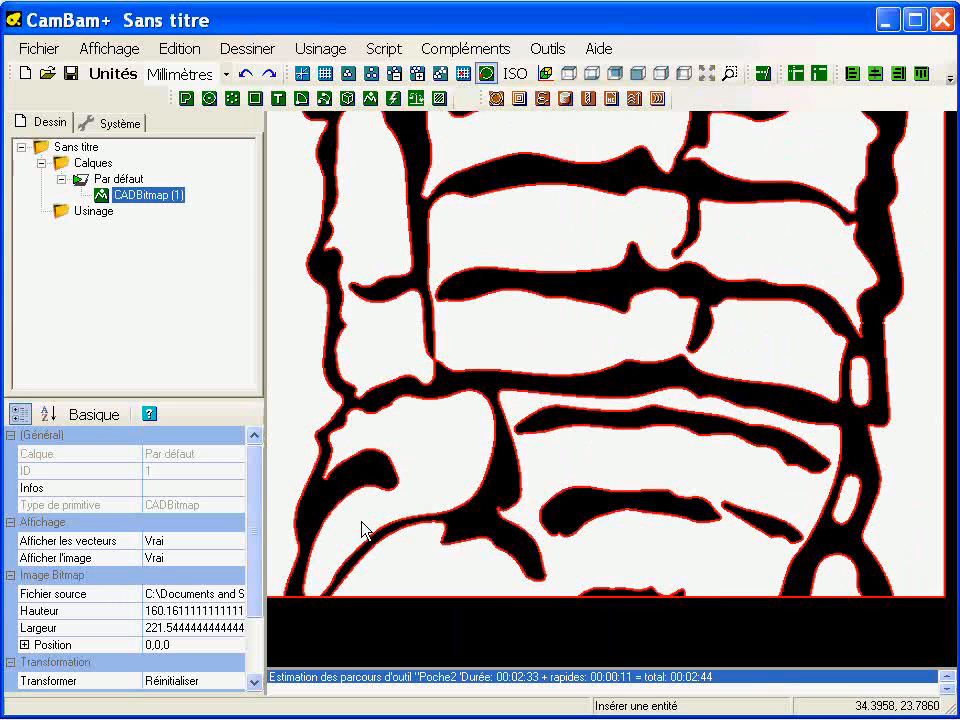
Set the bitmap's vectorisation to smooth over 2 pixels (Lisser pixels) and enable smoothing by setting Lissage to Vrai
scroll(452, 522, "up", 8)
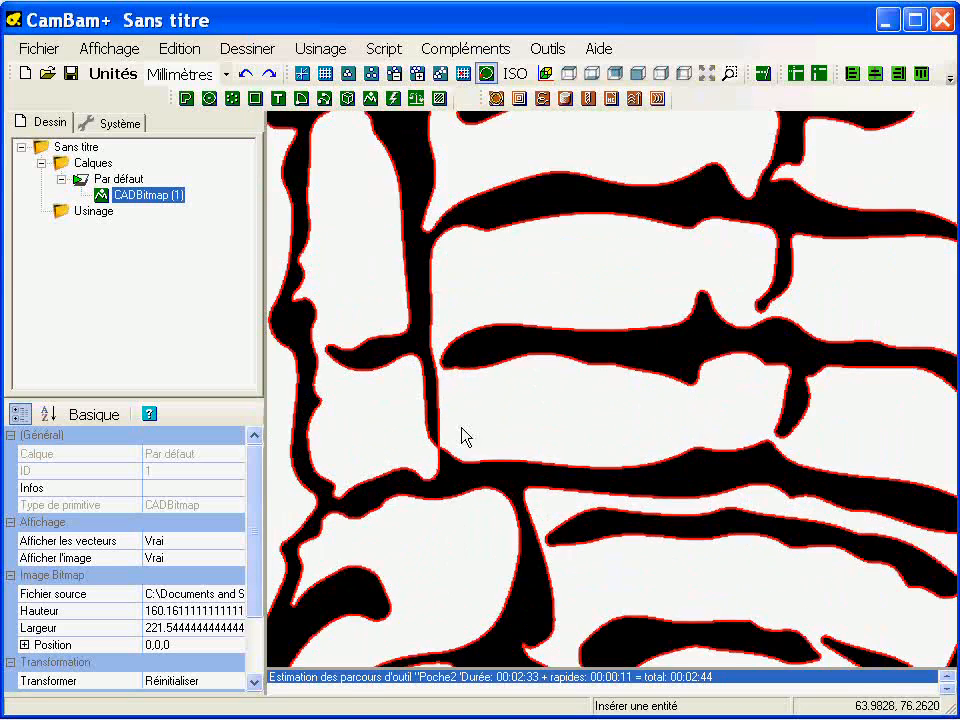
scroll(600, 400, "down", 3)
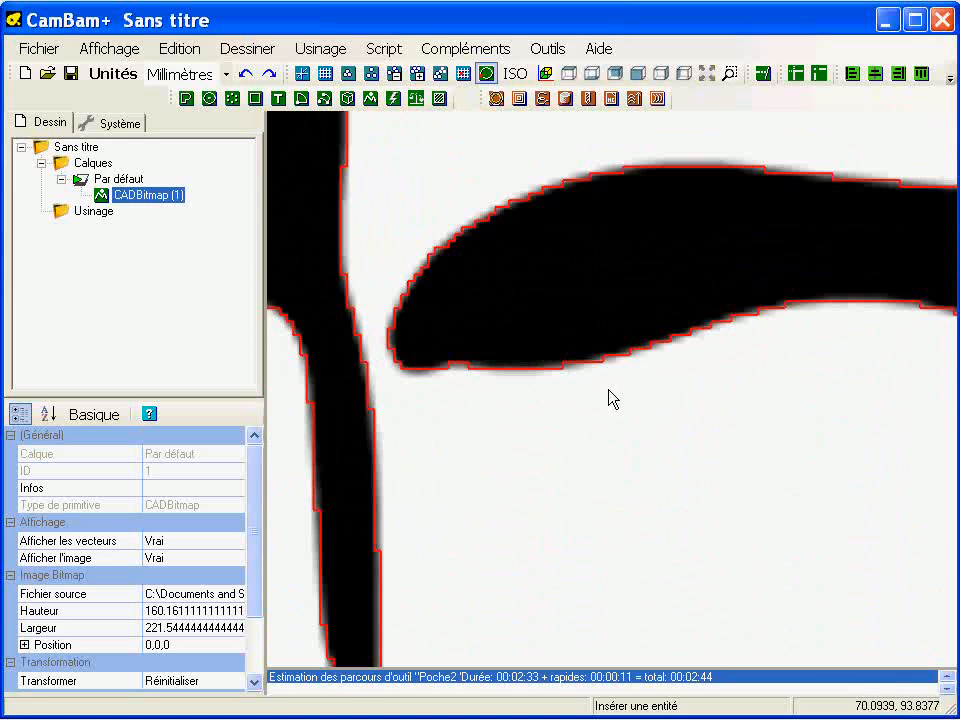
scroll(255, 585, "down", 2)
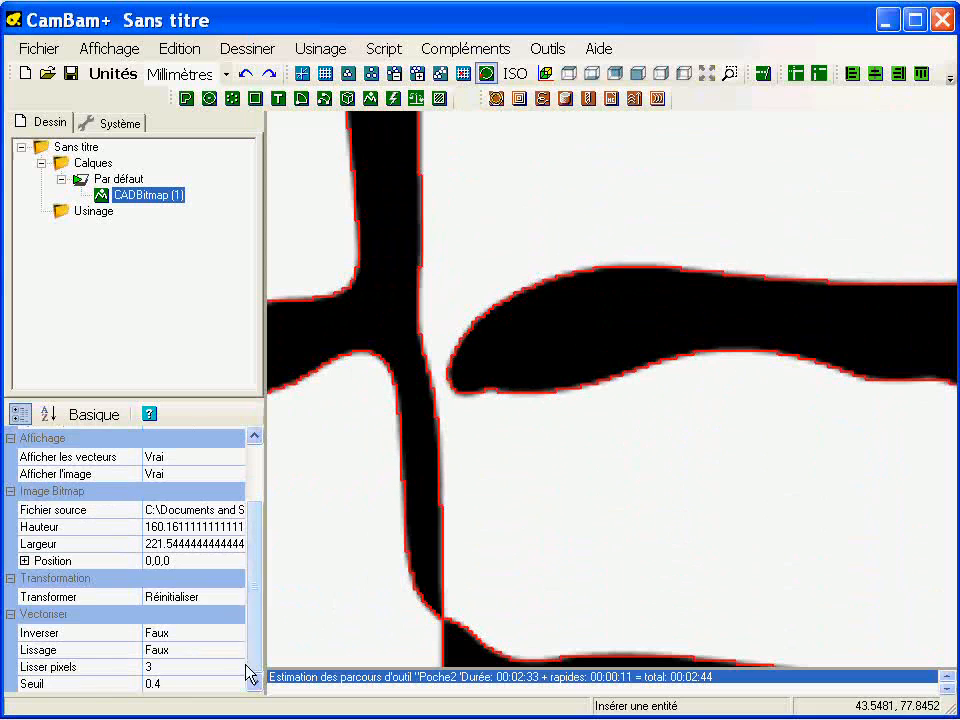
left_click(172, 668)
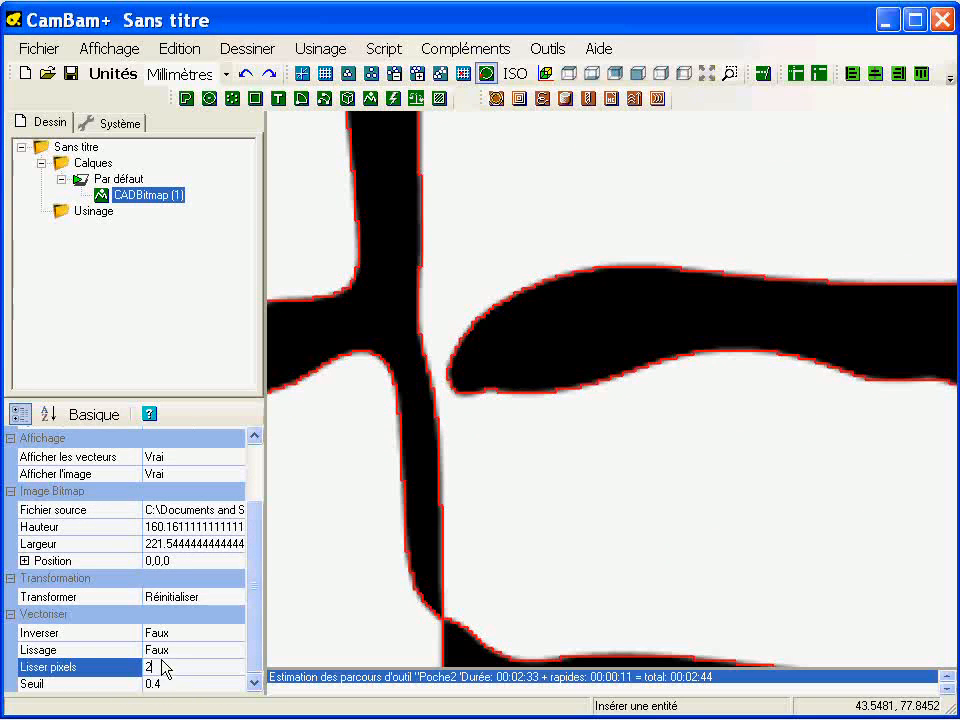
double_click(176, 647)
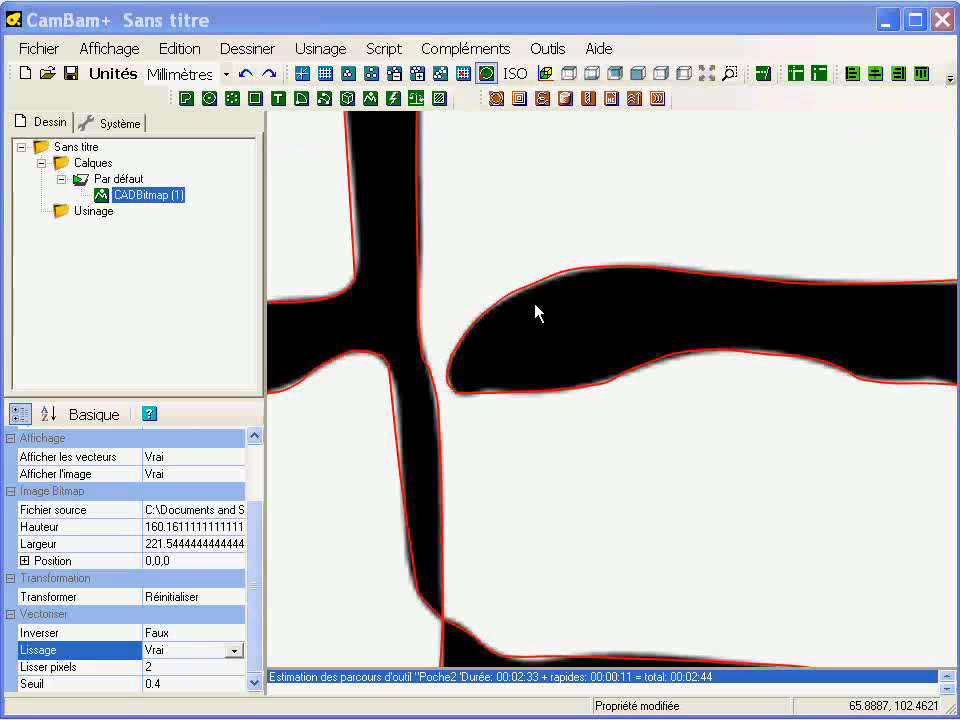
scroll(574, 347, "down", 5)
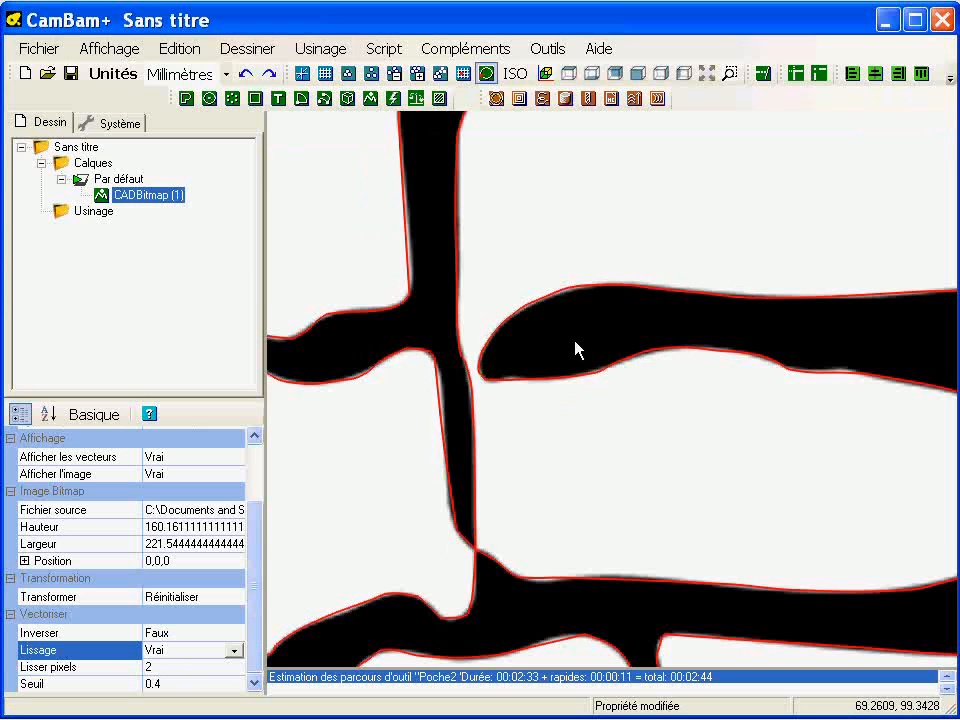
scroll(575, 347, "down", 2)
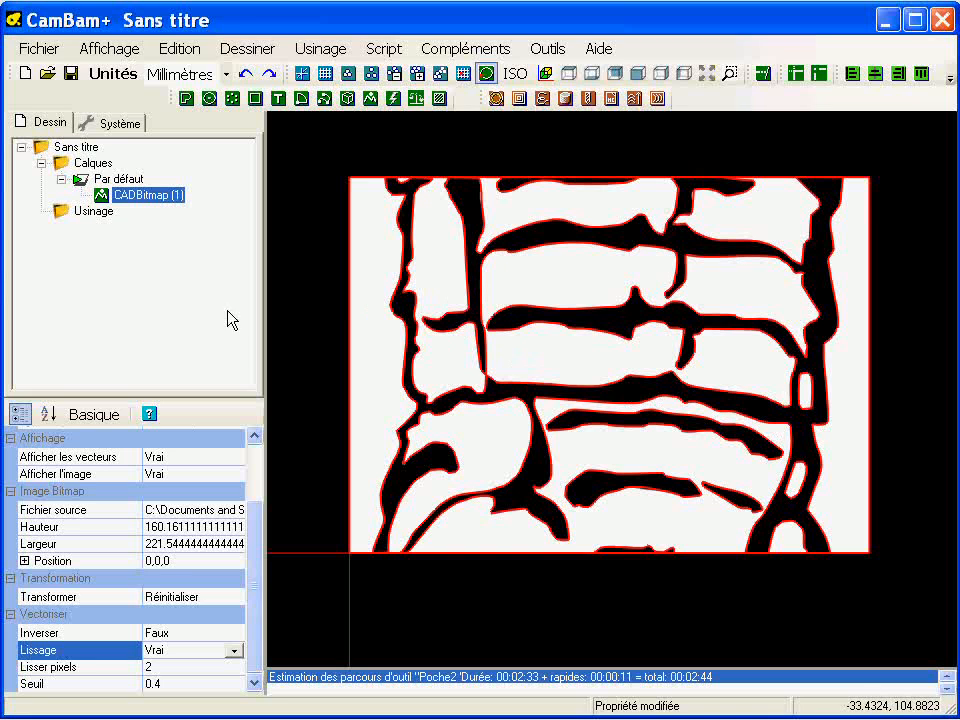
Add a new layer to the drawing
right_click(94, 162)
left_click(150, 176)
left_click(319, 297)
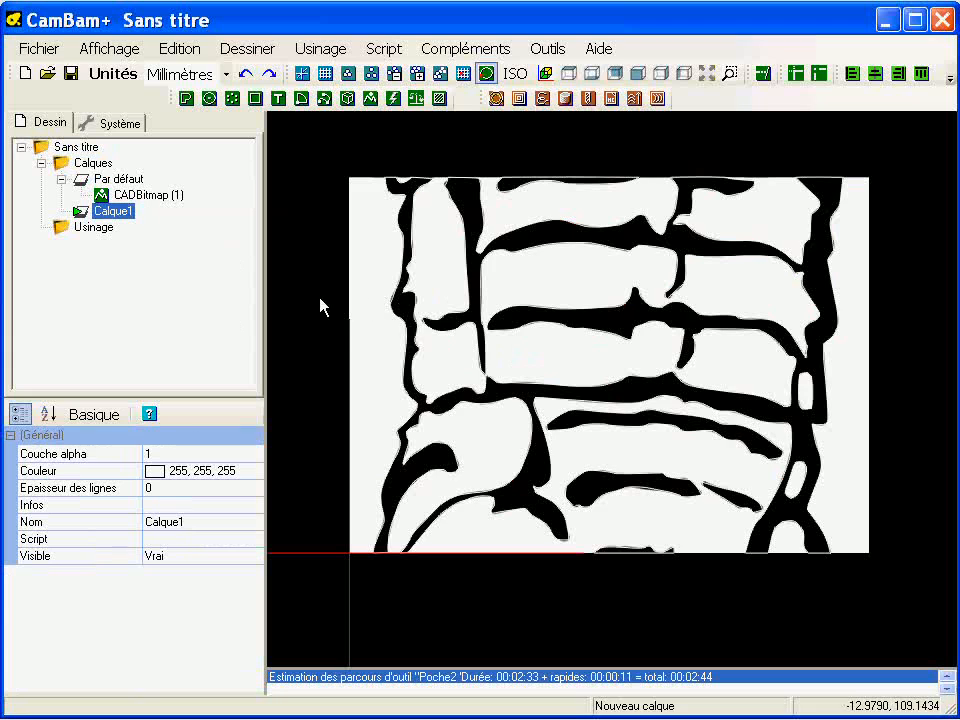
Copy the bitmap from the Par défaut layer and paste it into Calque1
right_click(150, 196)
left_click(196, 230)
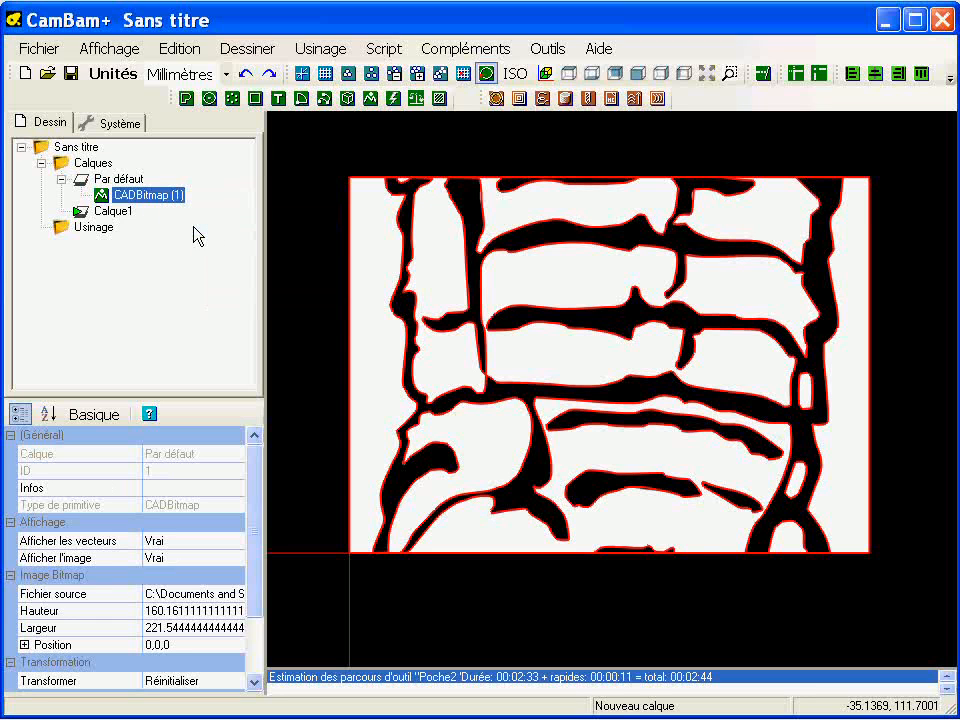
right_click(124, 212)
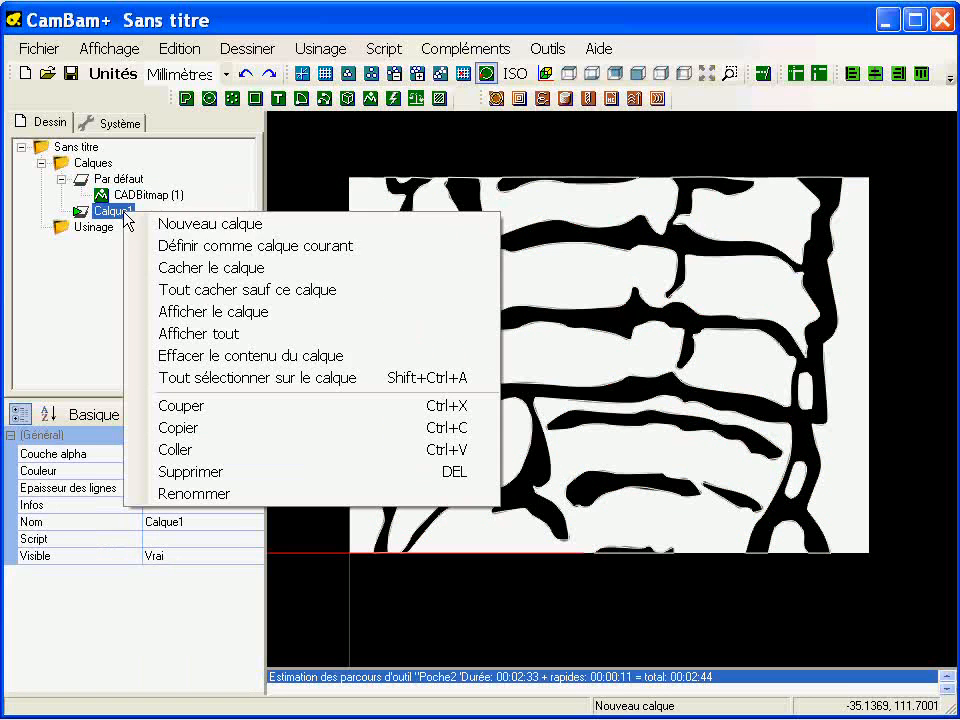
left_click(205, 451)
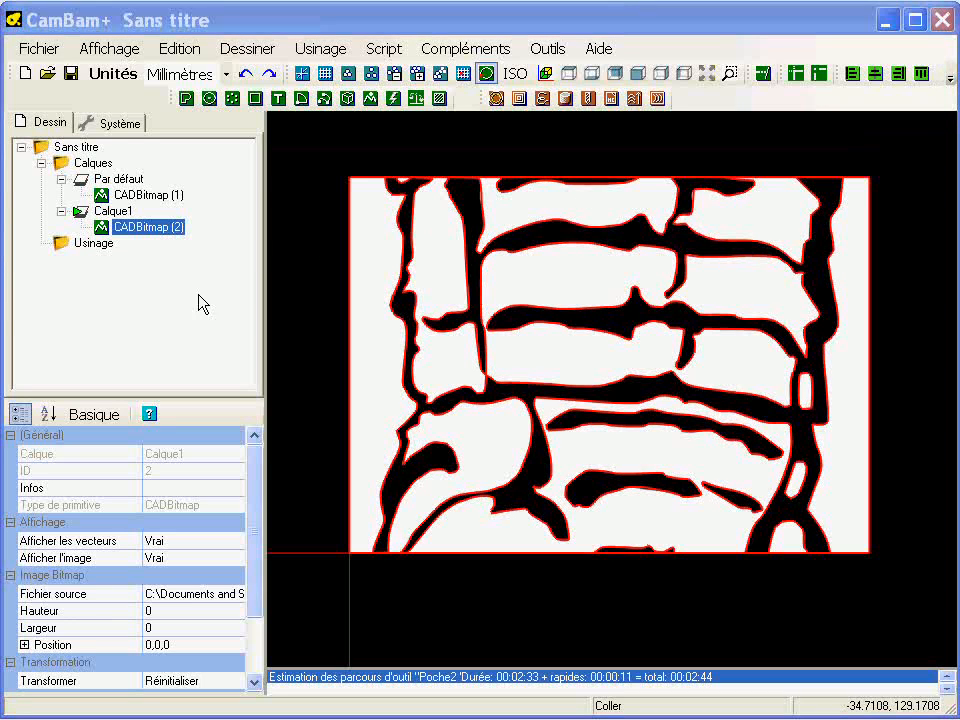
Hide the Par défaut layer and convert the bitmap copy in Calque1 to polylines
left_click(120, 180)
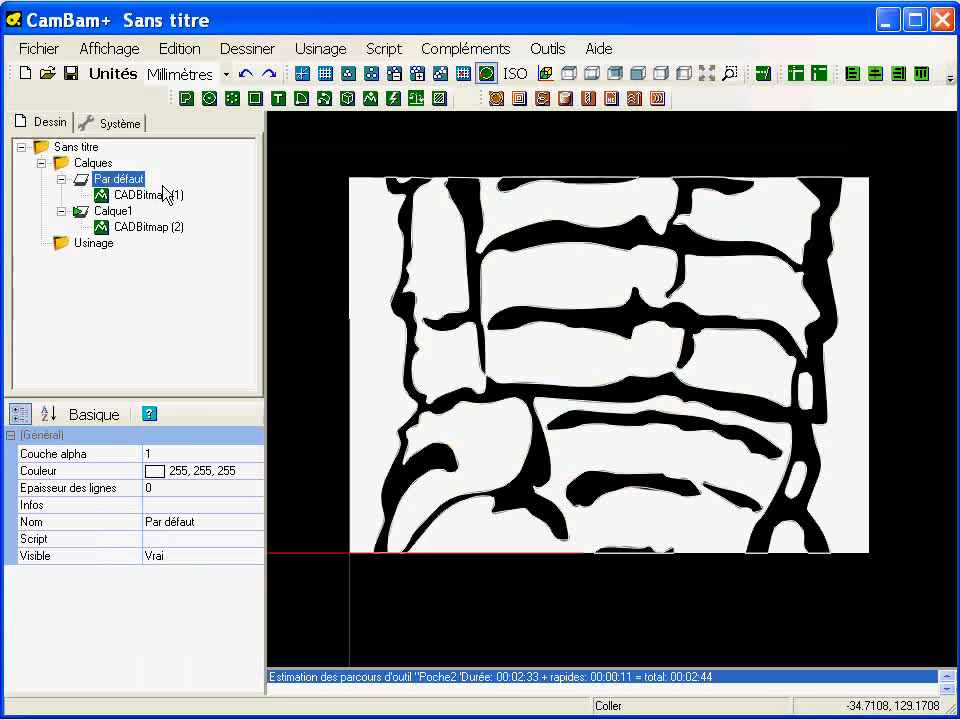
key("space")
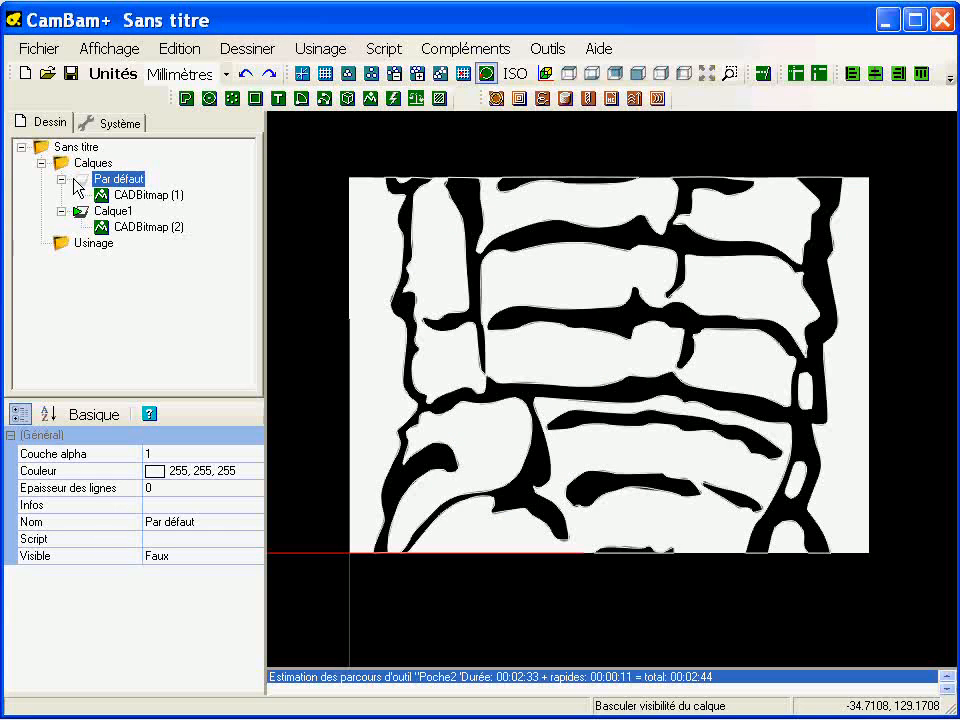
left_click(137, 228)
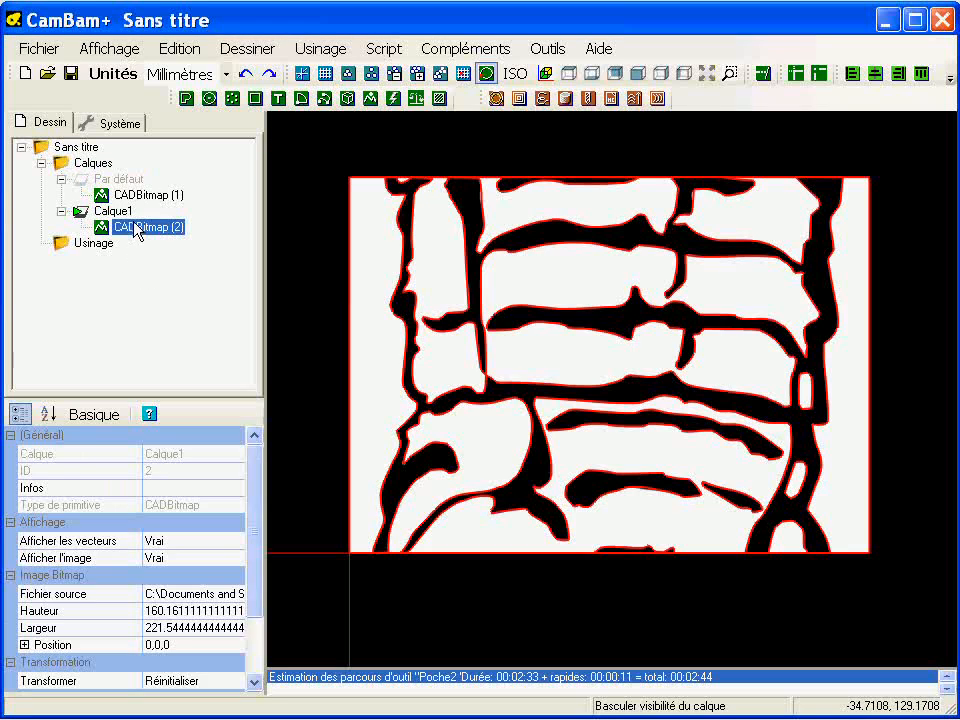
left_click(180, 48)
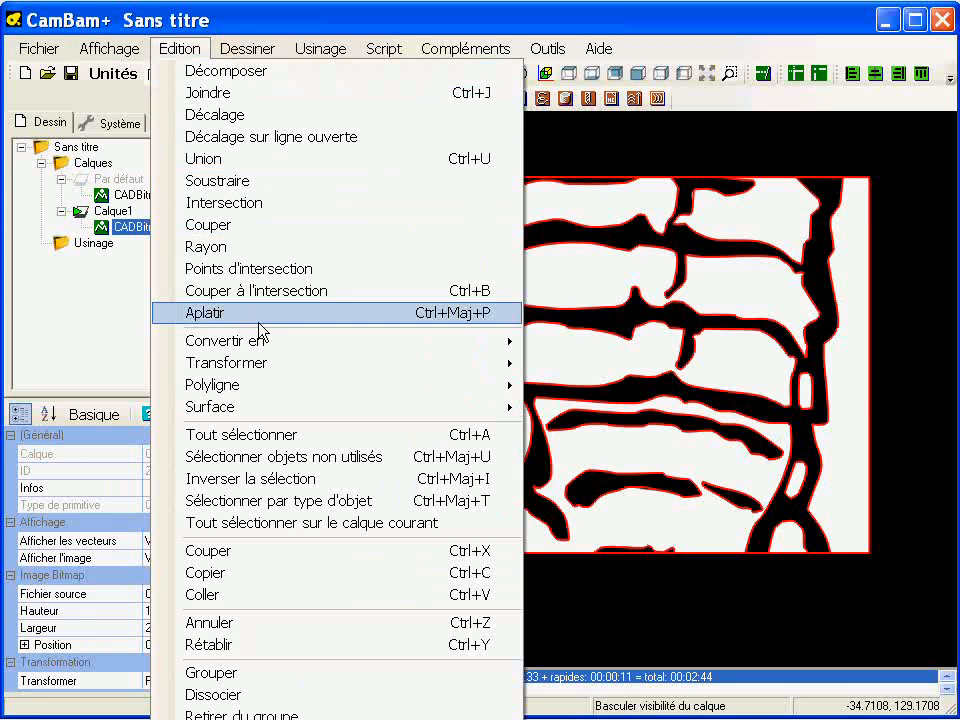
mouse_move(268, 346)
left_click(553, 342)
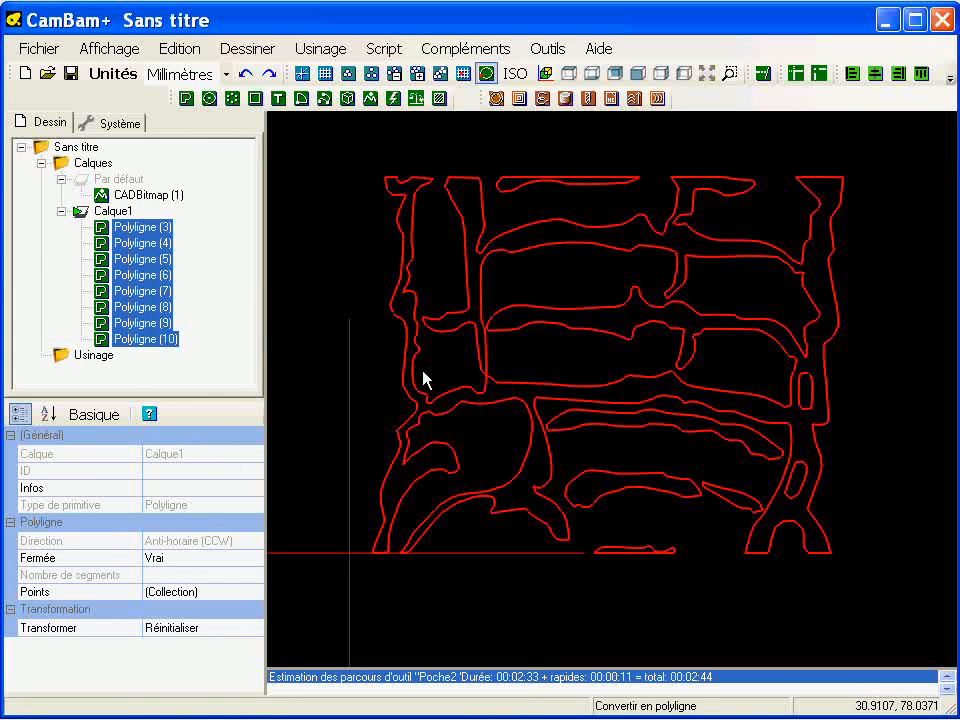
Select the large main polyline alone to examine the extent of the converted outline
left_click(566, 378)
left_click(564, 390)
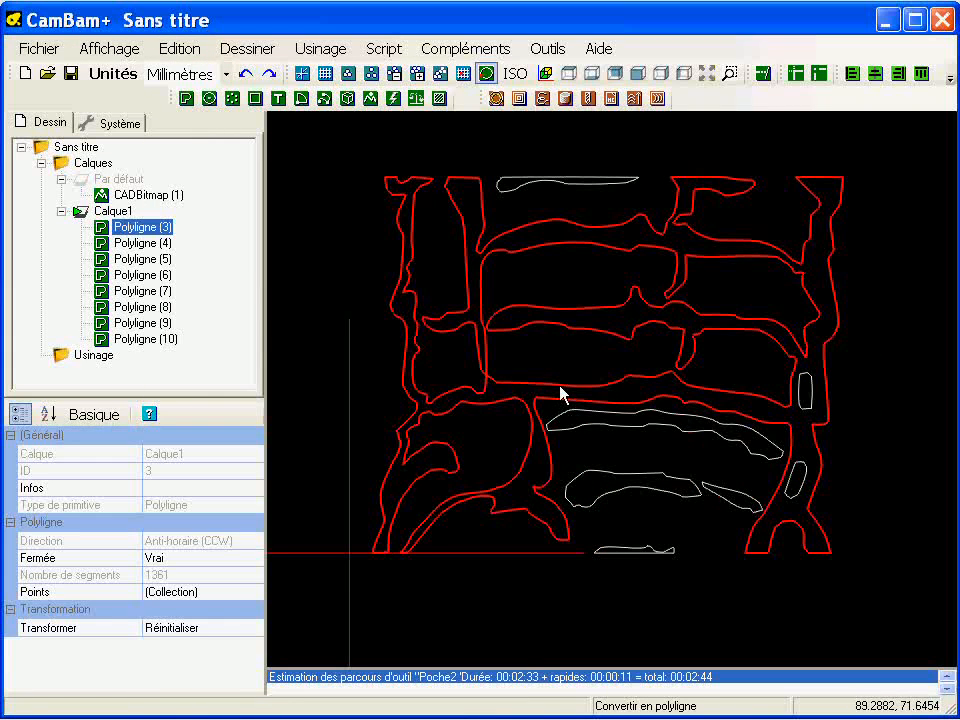
scroll(625, 436, "up", 1)
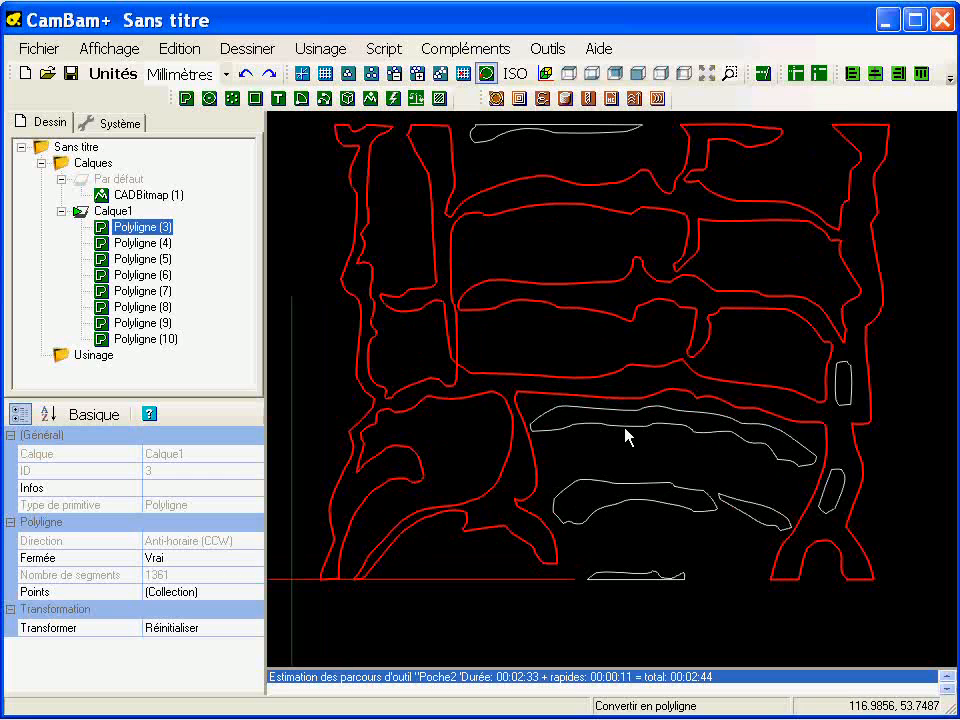
scroll(625, 436, "down", 1)
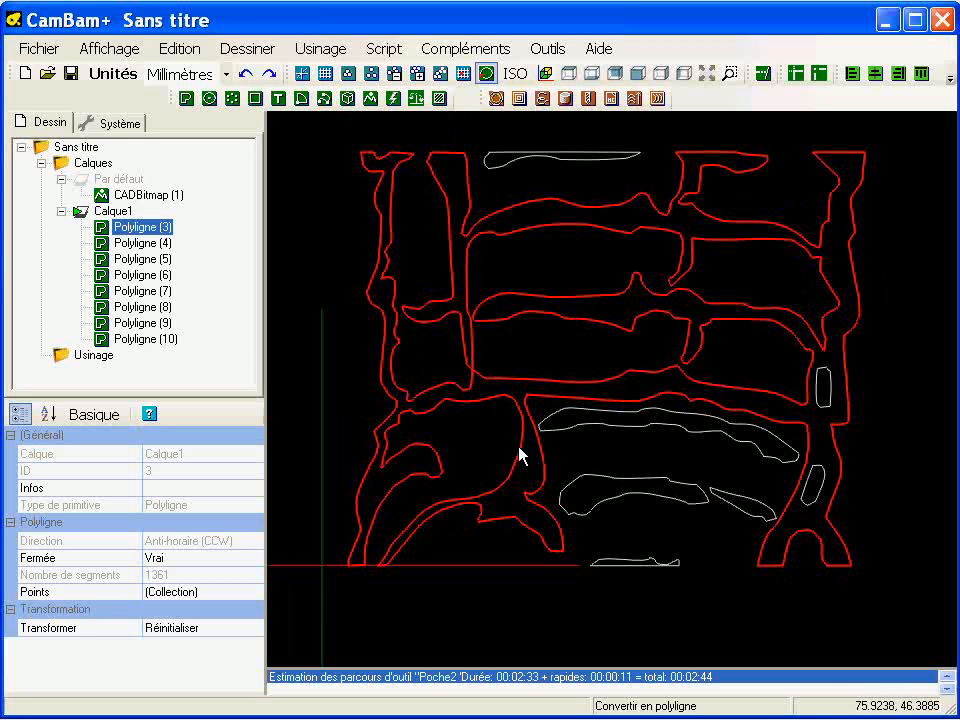
Show the Par défaut layer again and turn off the vector display of its bitmap (Afficher les vecteurs: Faux)
left_click(118, 178)
key("space")
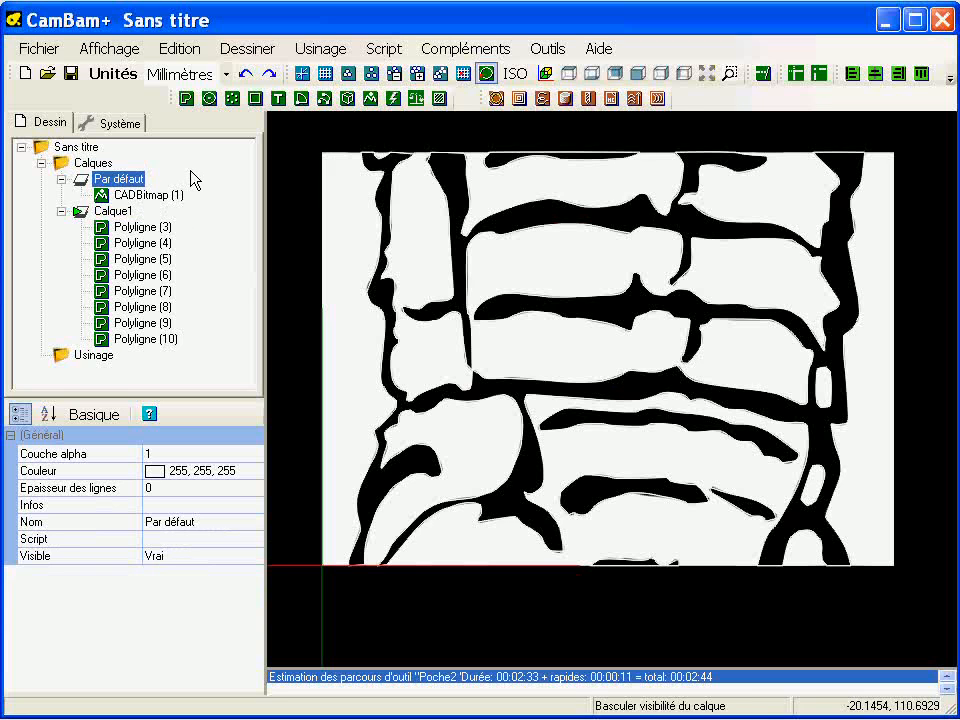
left_click(143, 197)
left_click(253, 654)
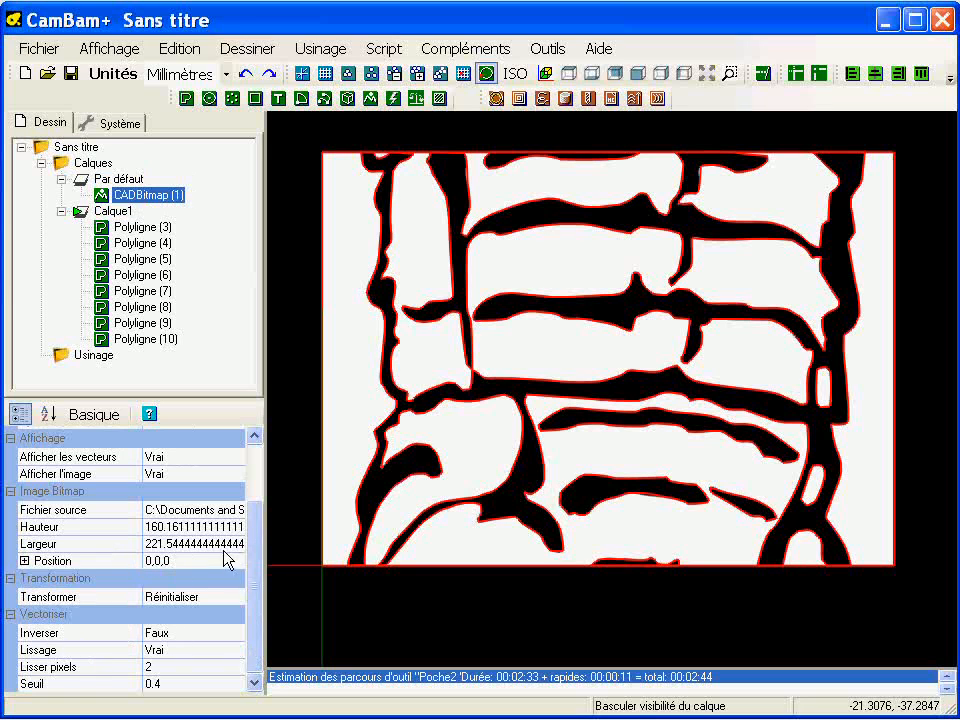
left_click_drag(255, 589, 255, 550)
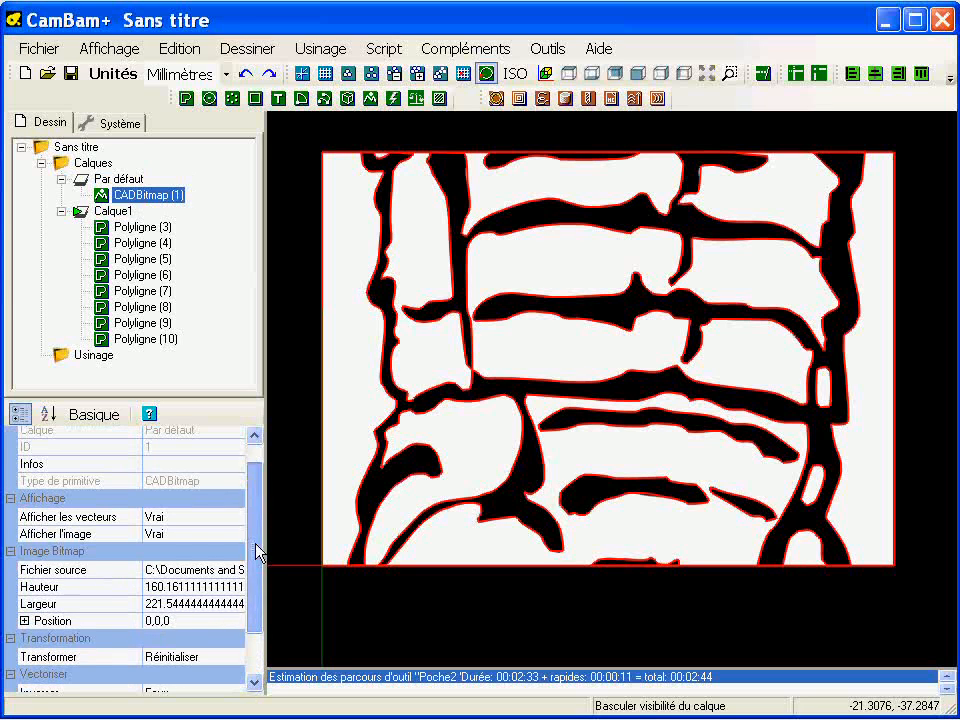
double_click(200, 521)
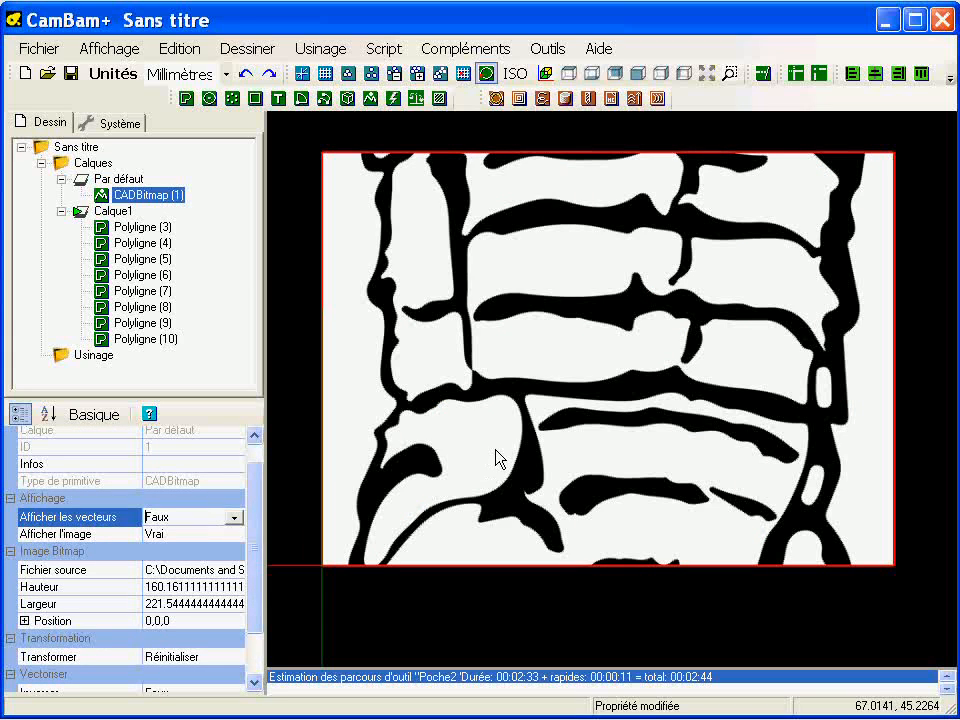
left_click(306, 240)
Move the Par défaut layer below Calque1 and set its bitmap's position to 0,0,-0.1
left_click_drag(118, 185, 125, 222)
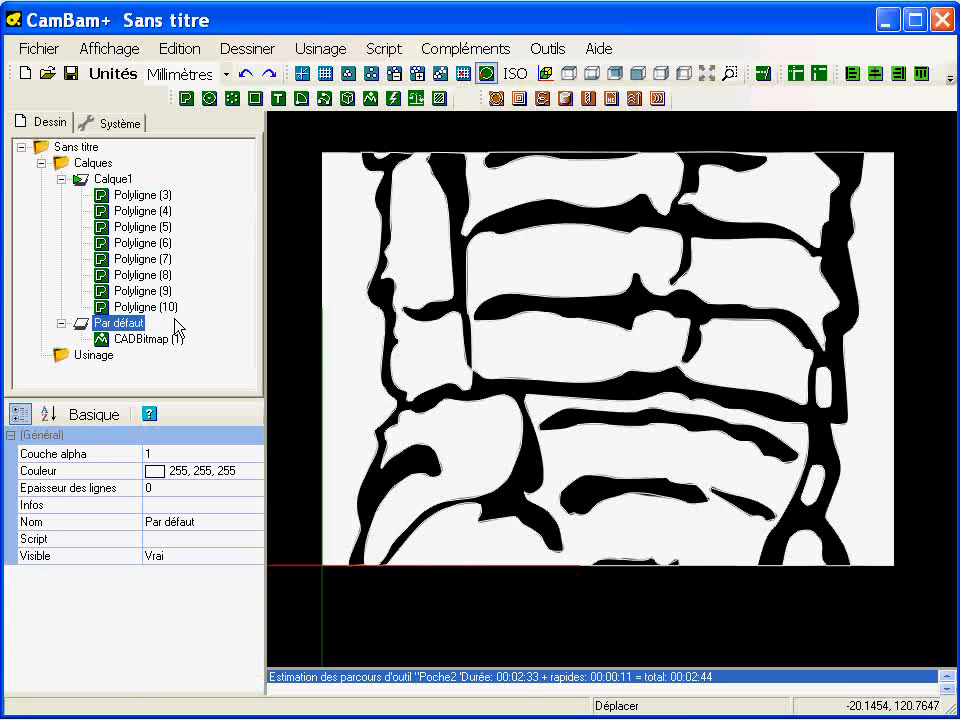
left_click(150, 340)
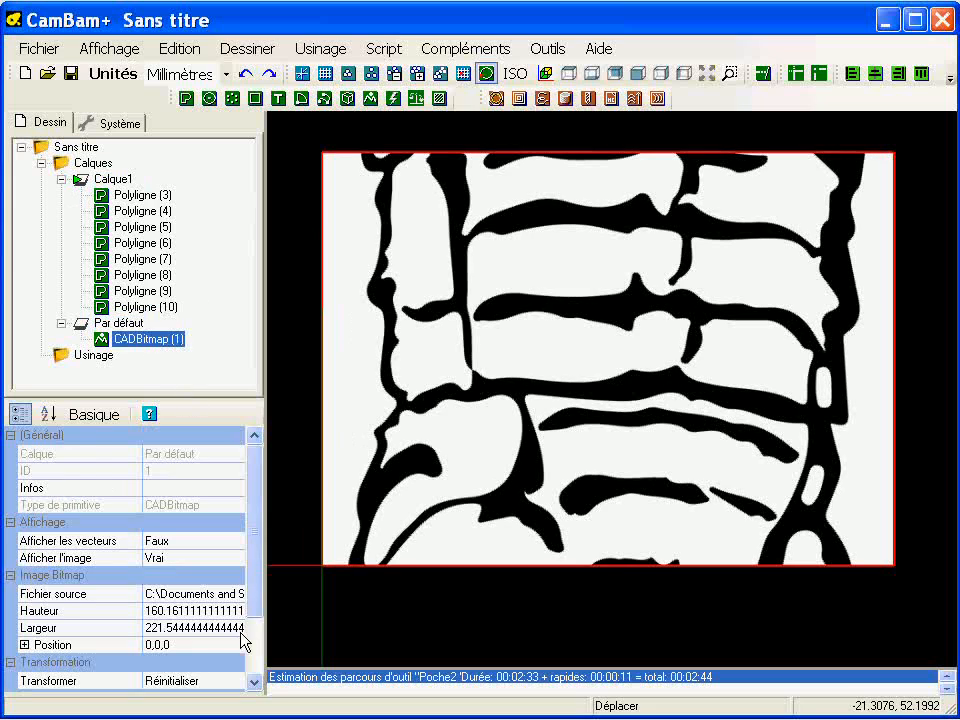
left_click(190, 644)
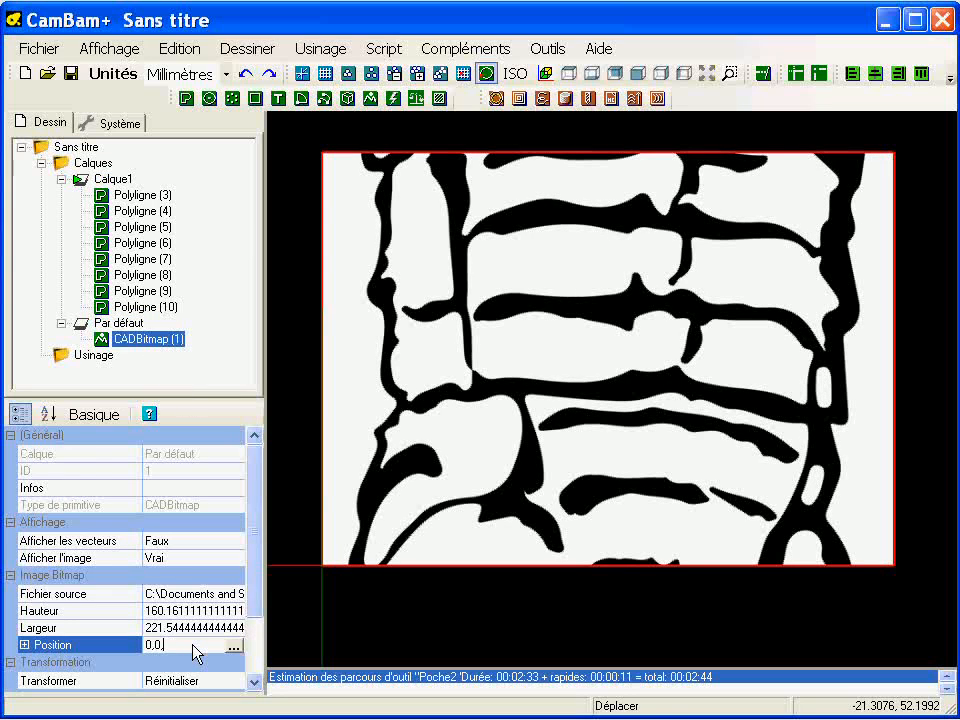
type("-0.1")
key("Return")
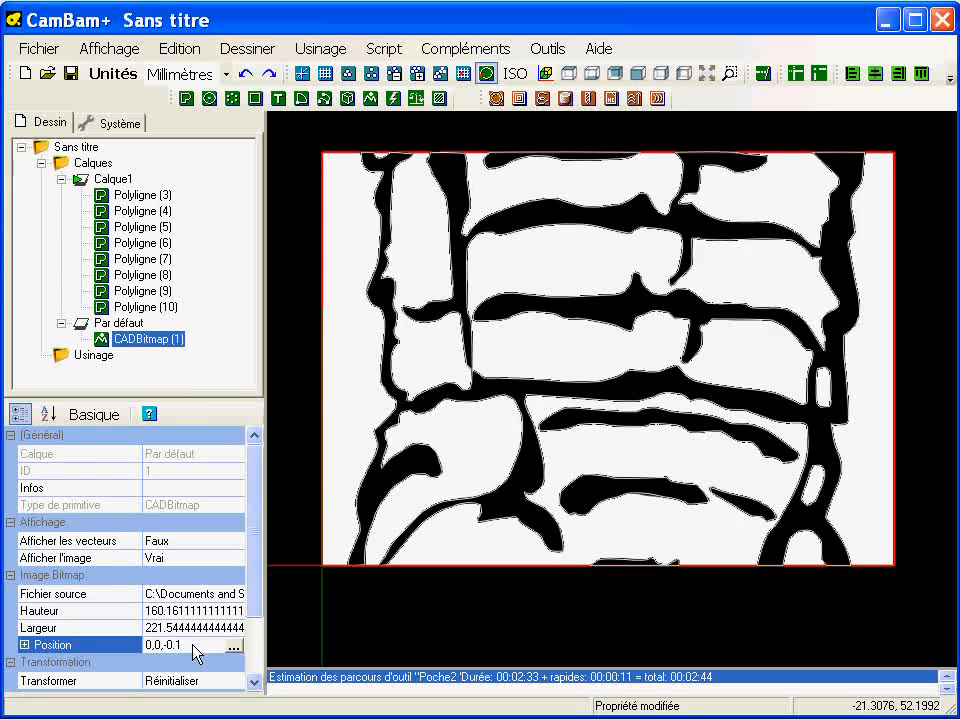
Set the Calque1 layer's colour to Fuchsia and its line thickness to 3
left_click(112, 179)
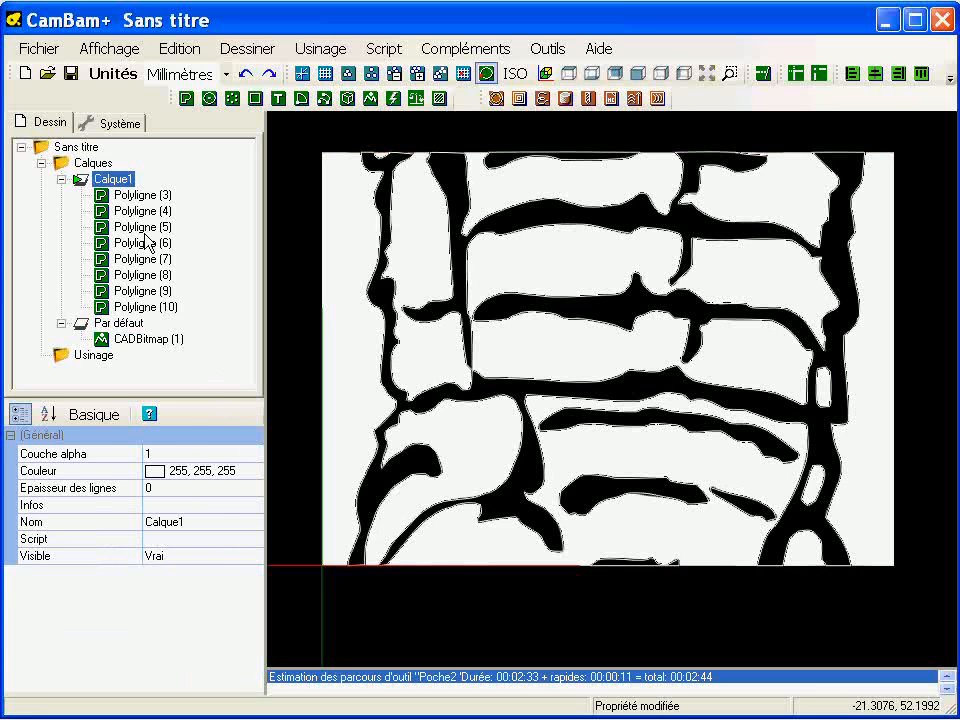
left_click(254, 475)
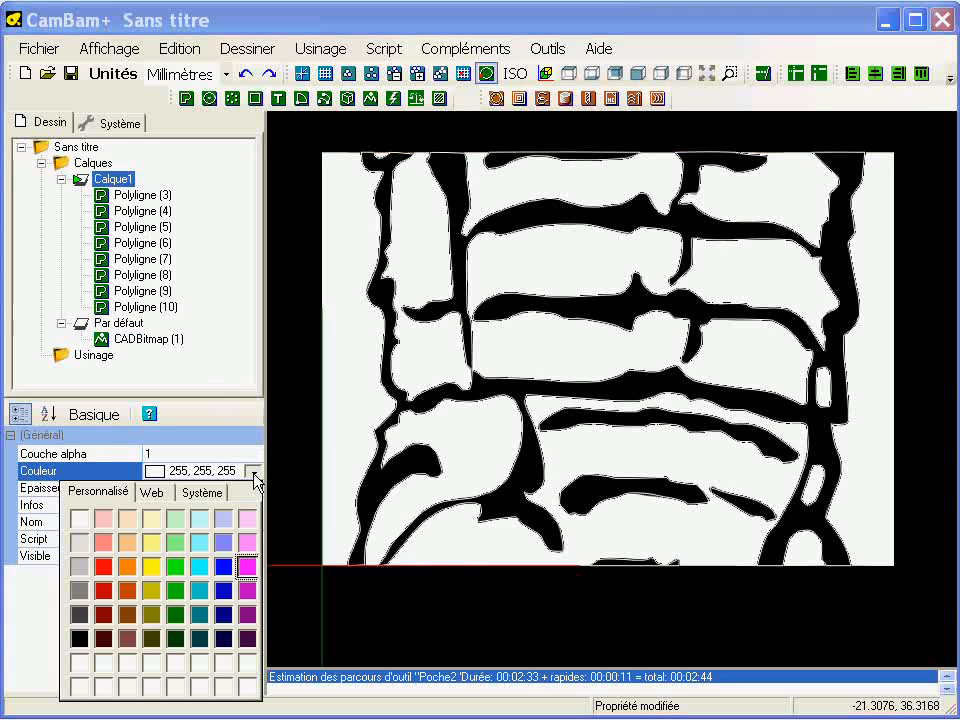
left_click(246, 566)
left_click(181, 488)
key("BackSpace")
type("3")
key("Return")
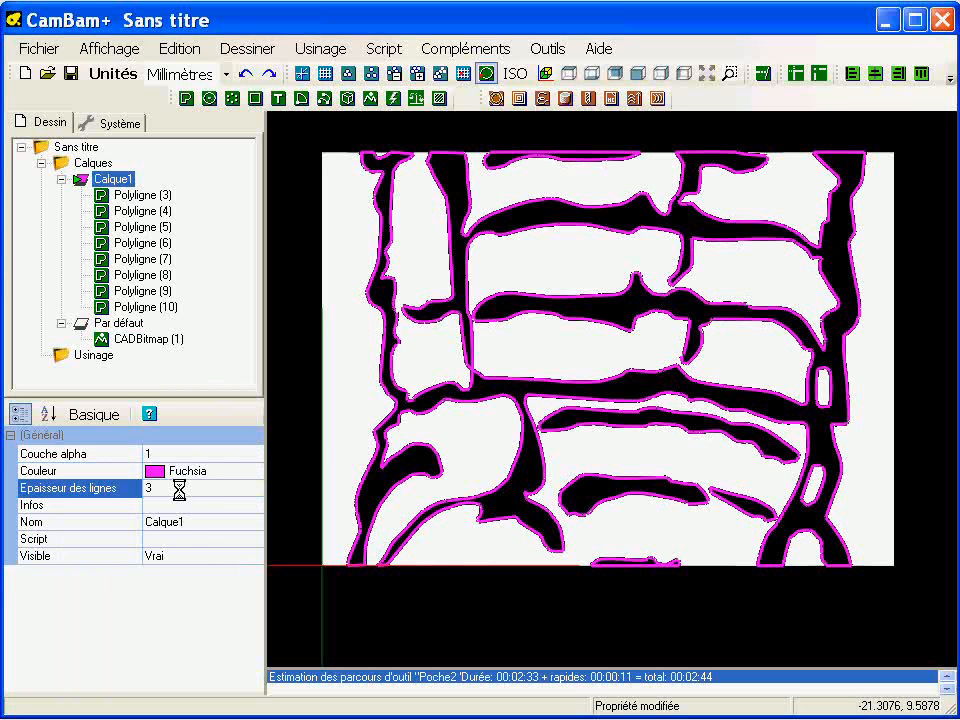
scroll(621, 446, "up", 5)
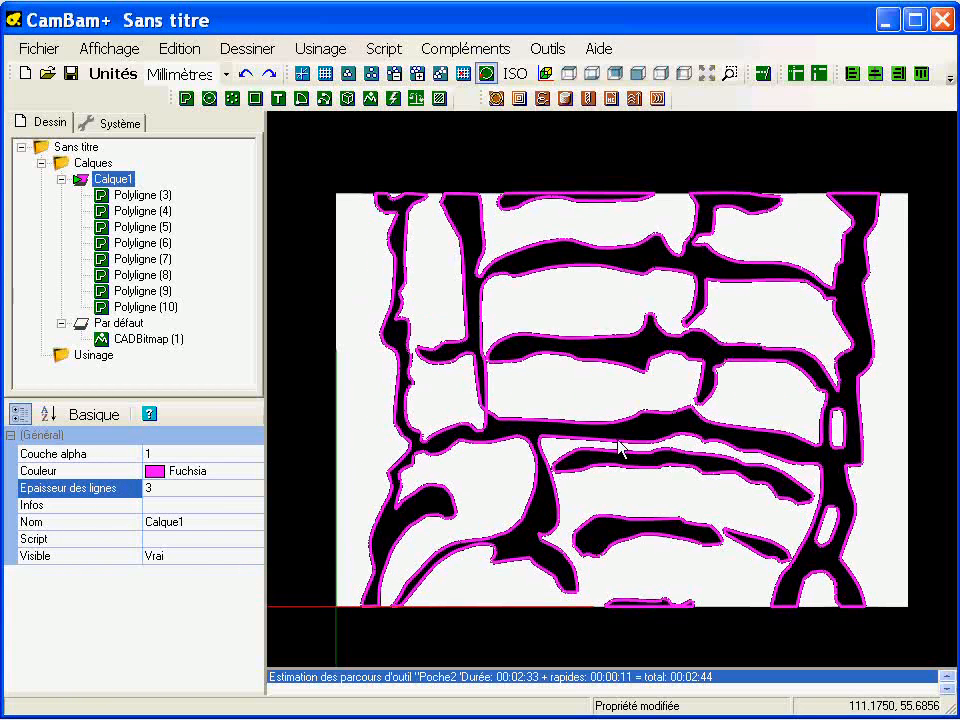
scroll(512, 382, "down", 4)
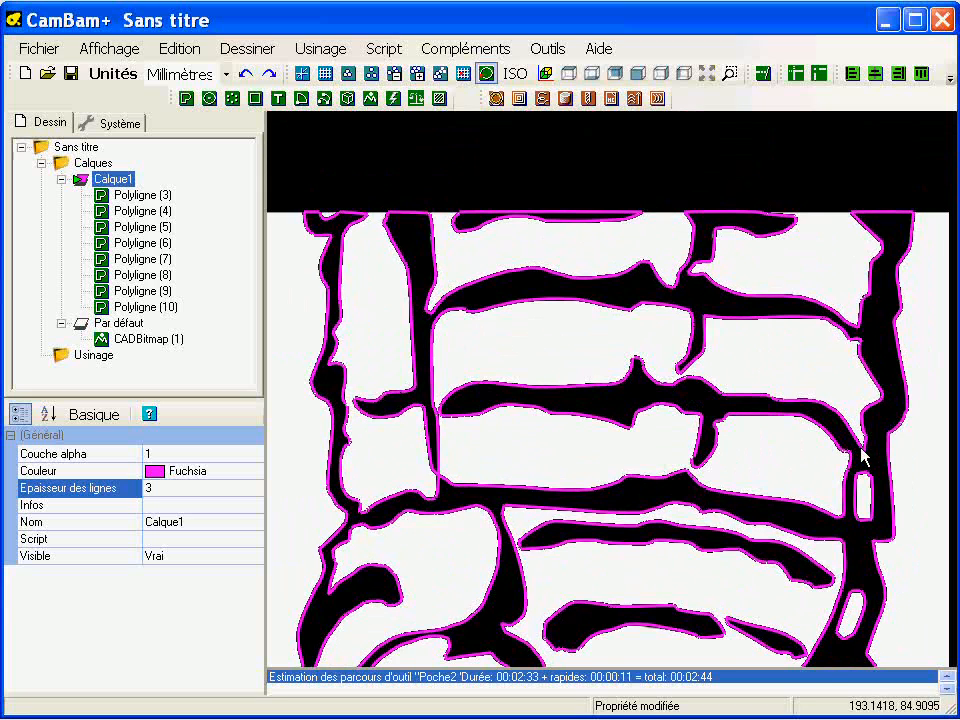
scroll(862, 456, "down", 1)
scroll(856, 430, "down", 1)
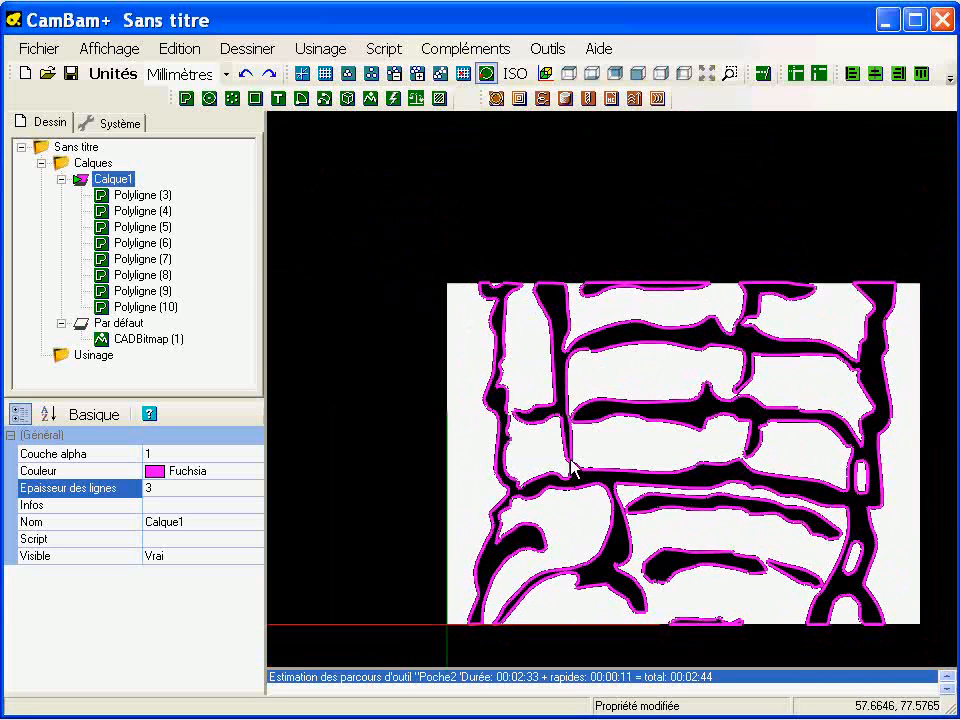
Edit the points of the large main polyline and slightly shift the node where the outline touches itself near the thin vertical joint
scroll(592, 494, "up", 5)
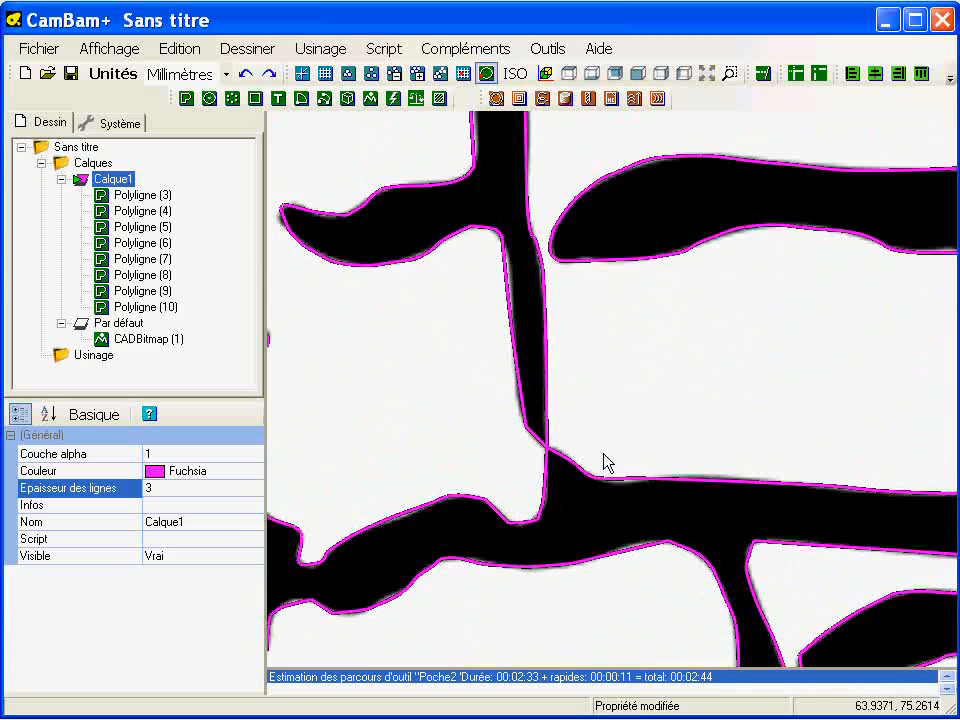
scroll(597, 418, "down", 1)
left_click(591, 410)
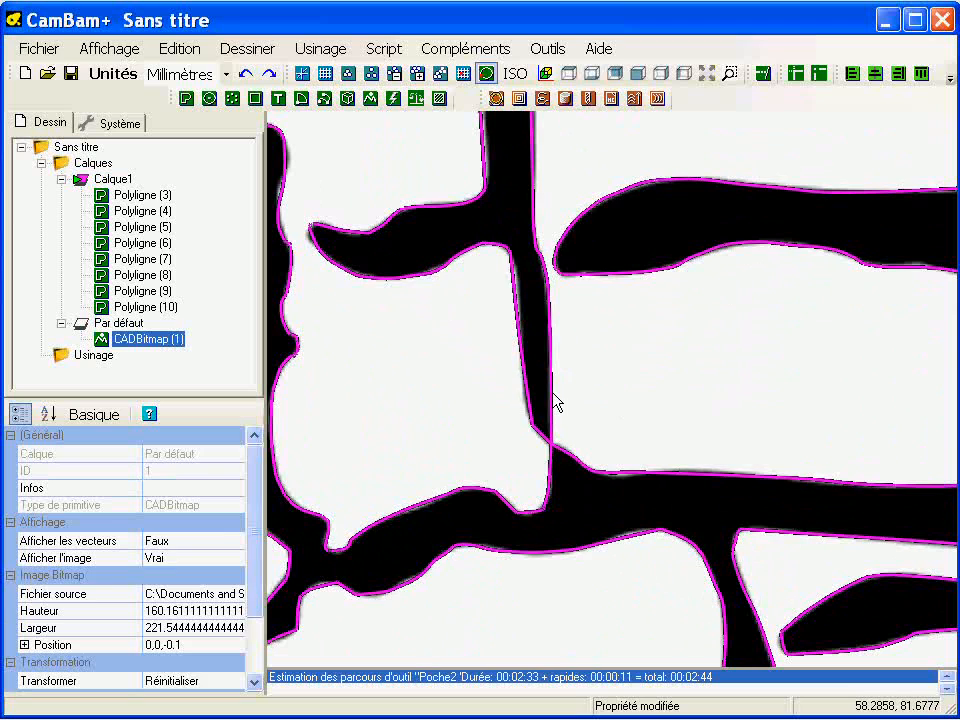
double_click(555, 403)
scroll(553, 420, "up", 4)
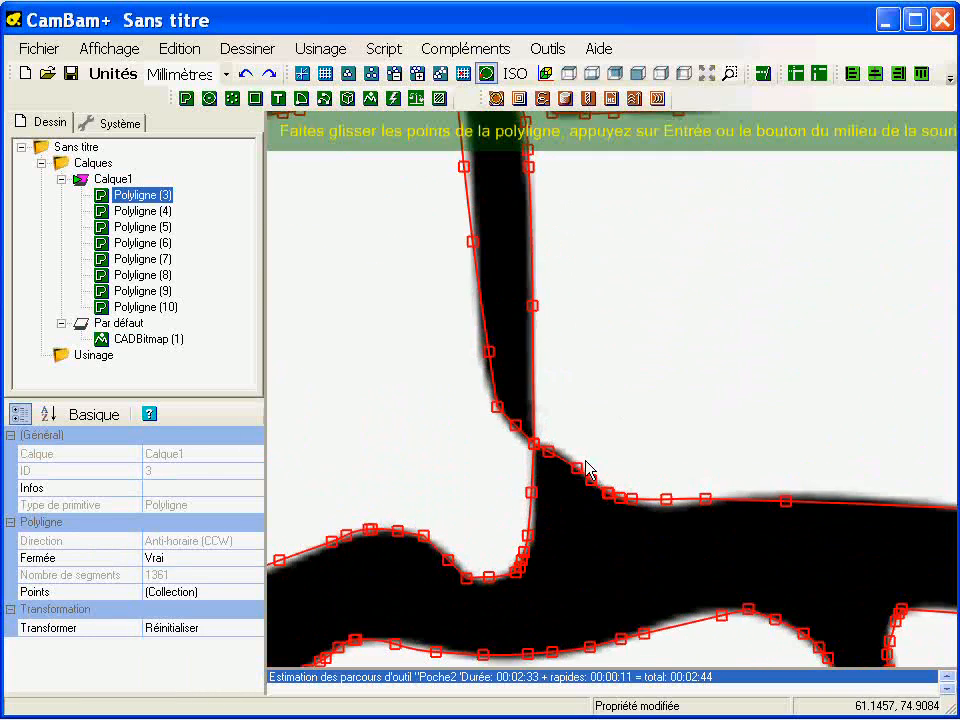
scroll(588, 472, "up", 5)
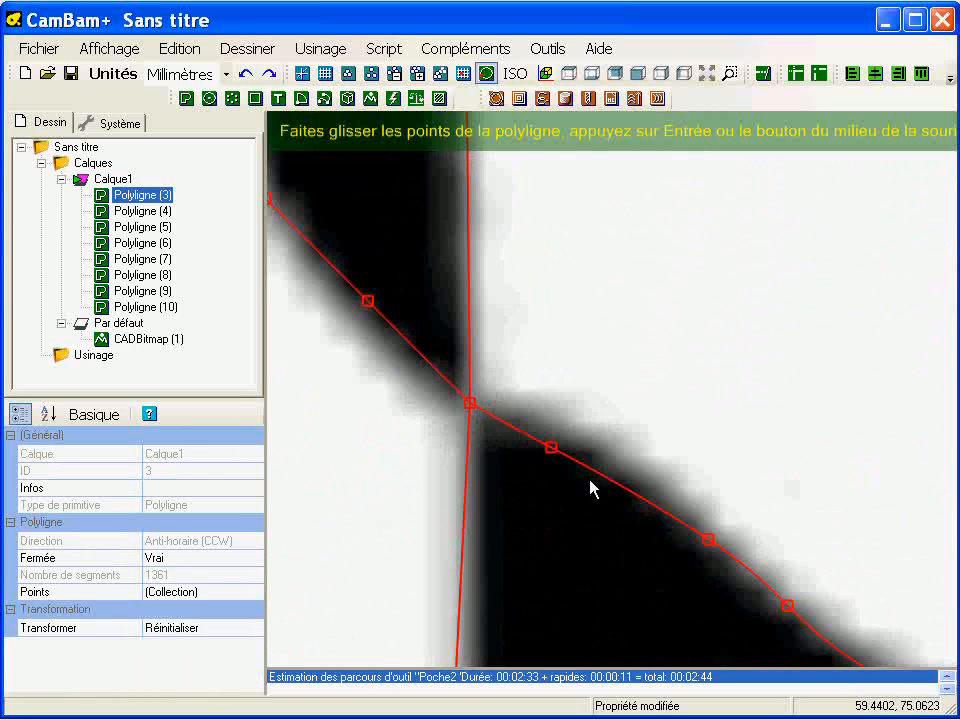
mouse_move(469, 404)
left_mouse_down()
mouse_move(542, 390)
mouse_move(537, 381)
mouse_move(465, 429)
mouse_move(476, 407)
left_mouse_up()
scroll(529, 399, "down", 3)
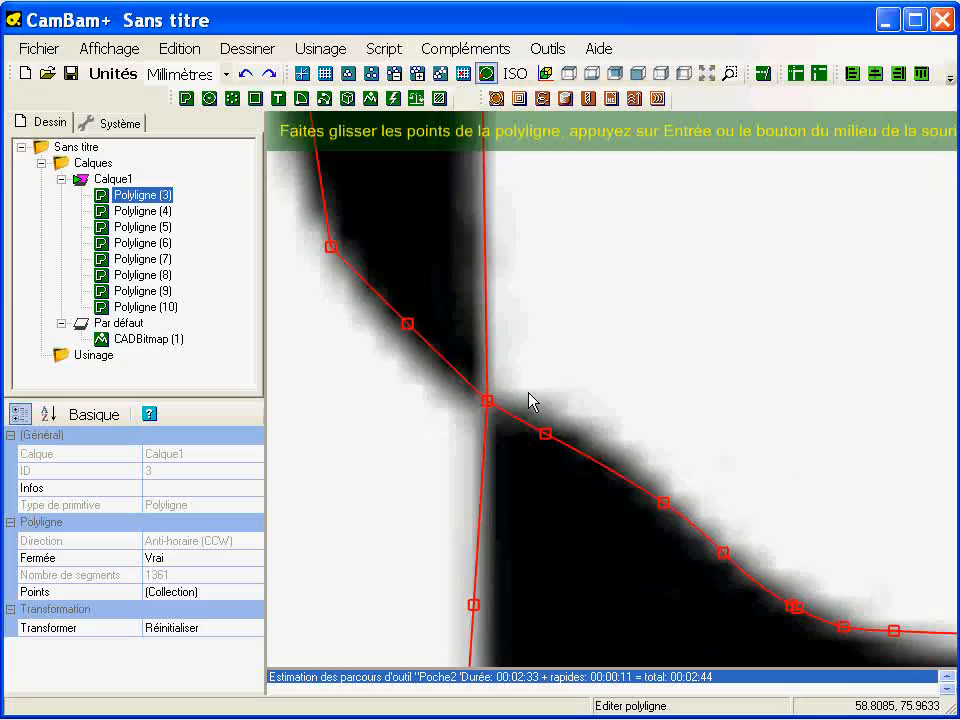
scroll(536, 397, "down", 8)
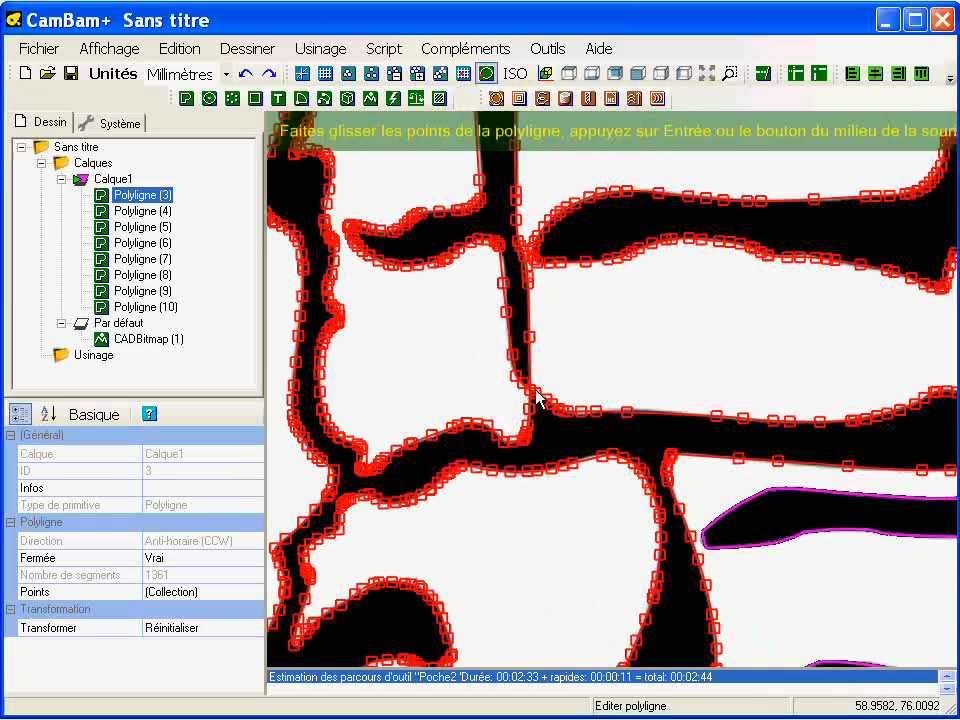
scroll(537, 397, "down", 3)
key("Return")
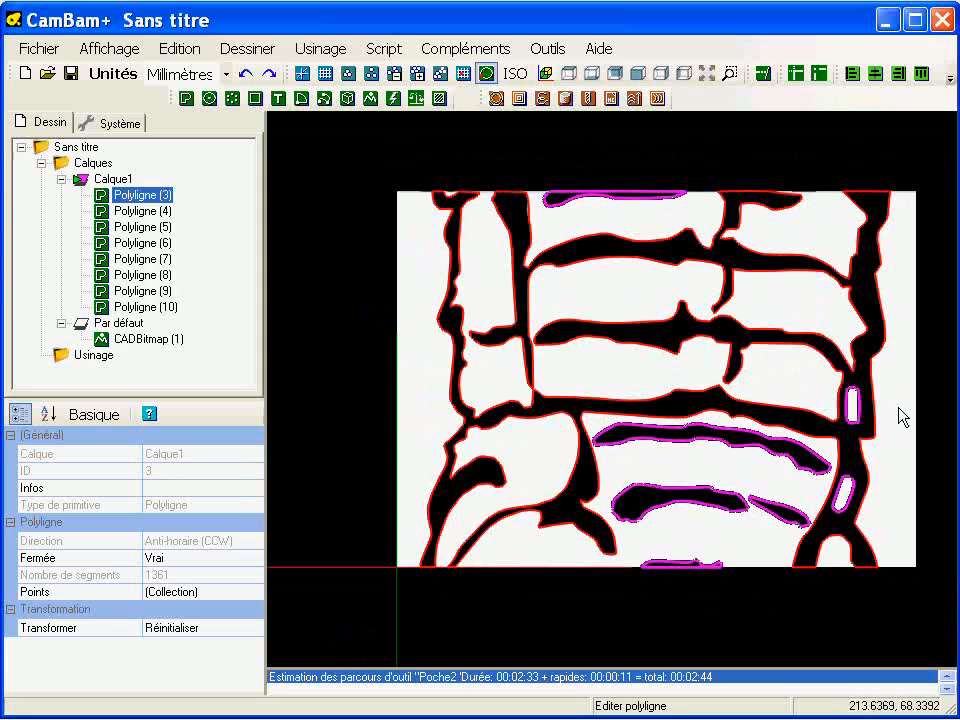
Copy the large main polyline, create a new layer and paste the copy onto it
right_click(342, 262)
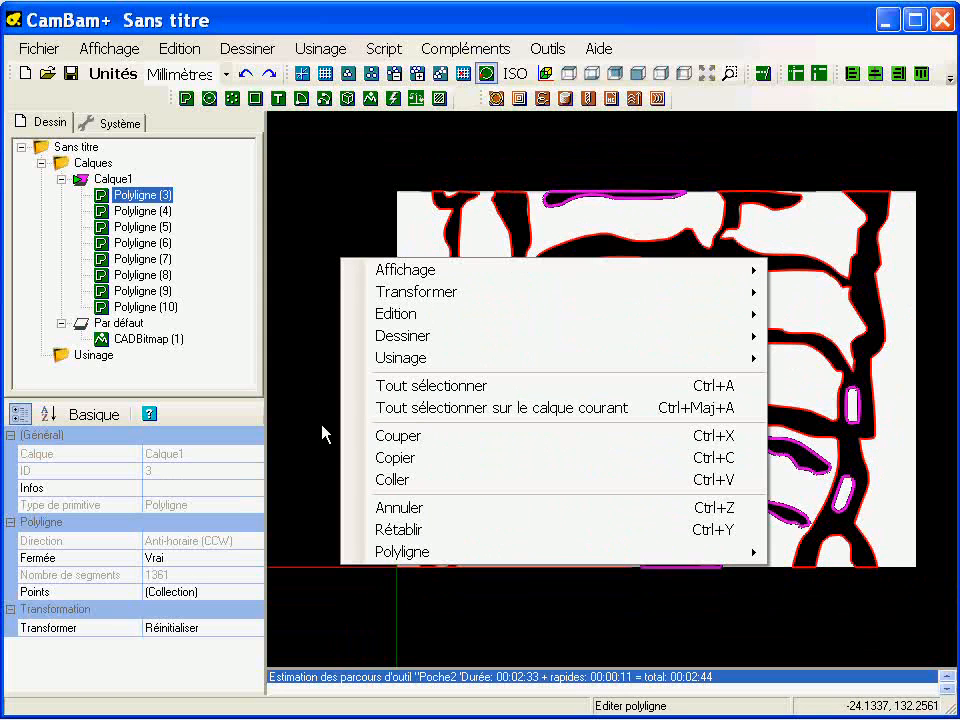
left_click(395, 458)
right_click(97, 168)
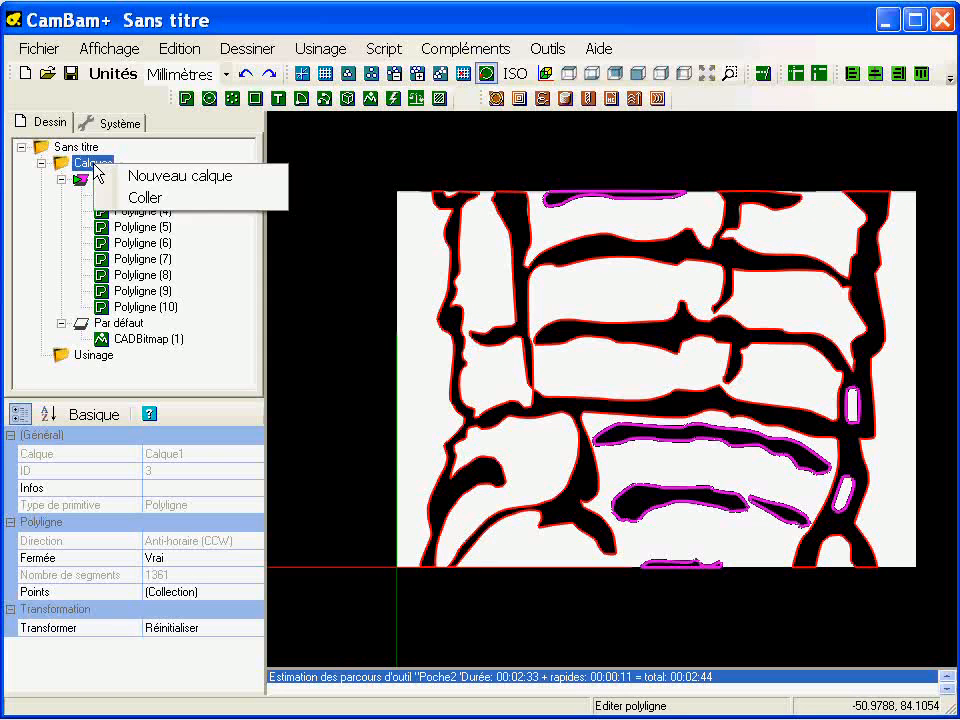
left_click(136, 178)
right_click(121, 354)
left_click(190, 314)
right_click(134, 356)
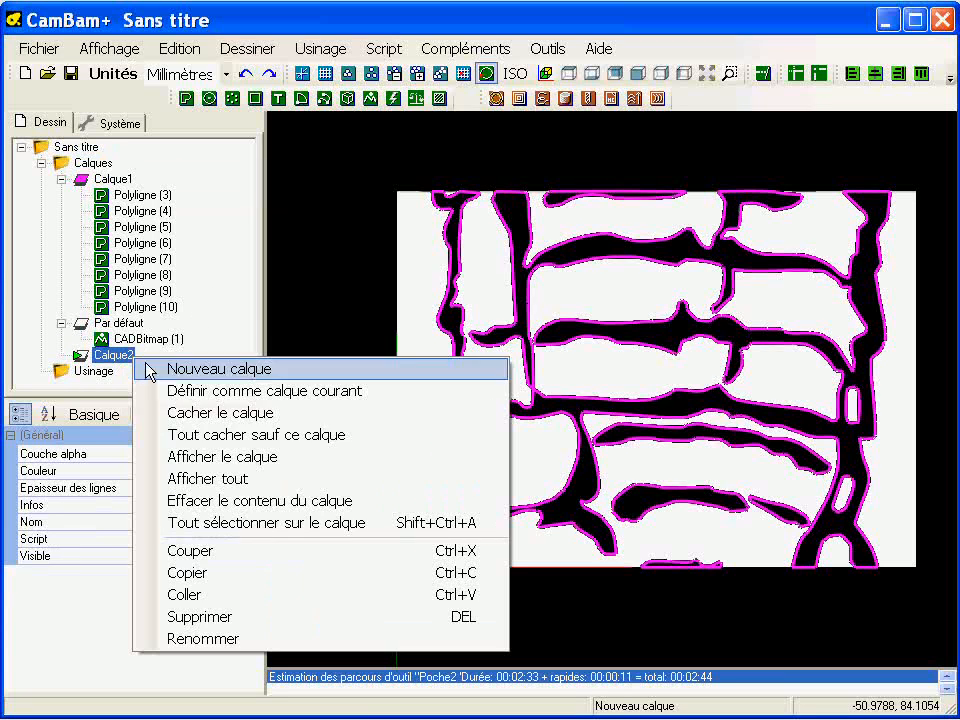
left_click(222, 597)
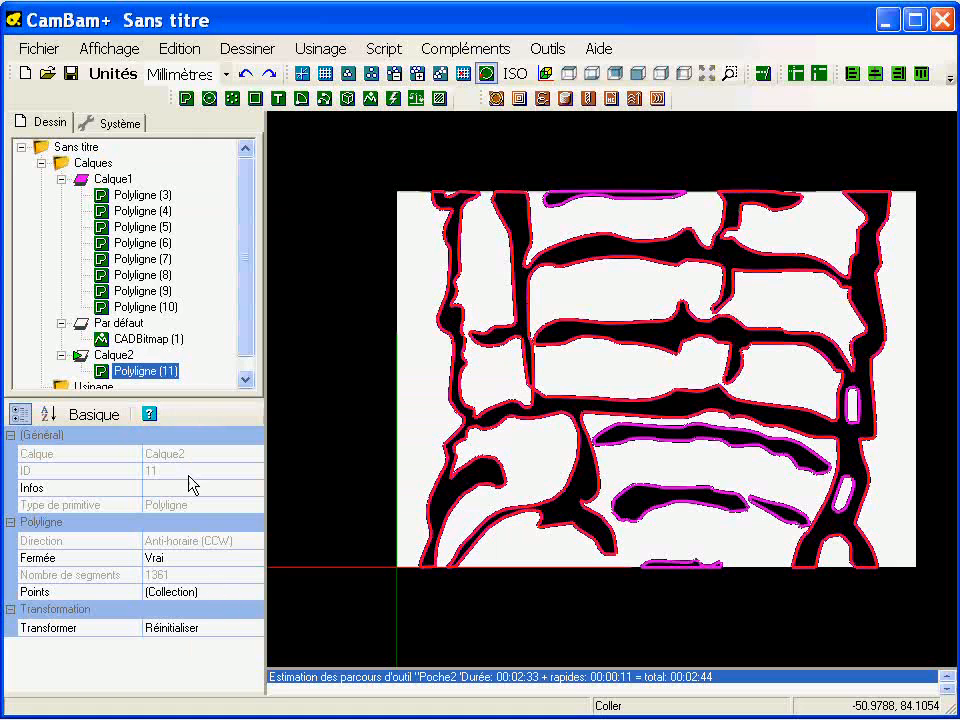
Hide all layers except Calque2 and explode its polyline into separate arcs and lines
right_click(115, 353)
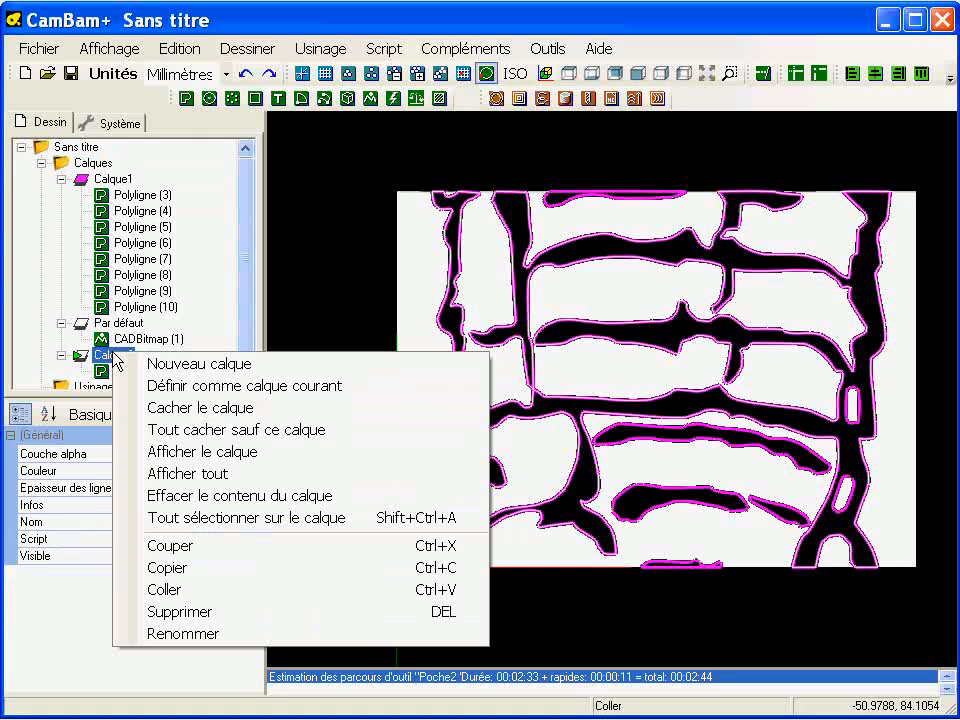
left_click(293, 437)
left_click(580, 404)
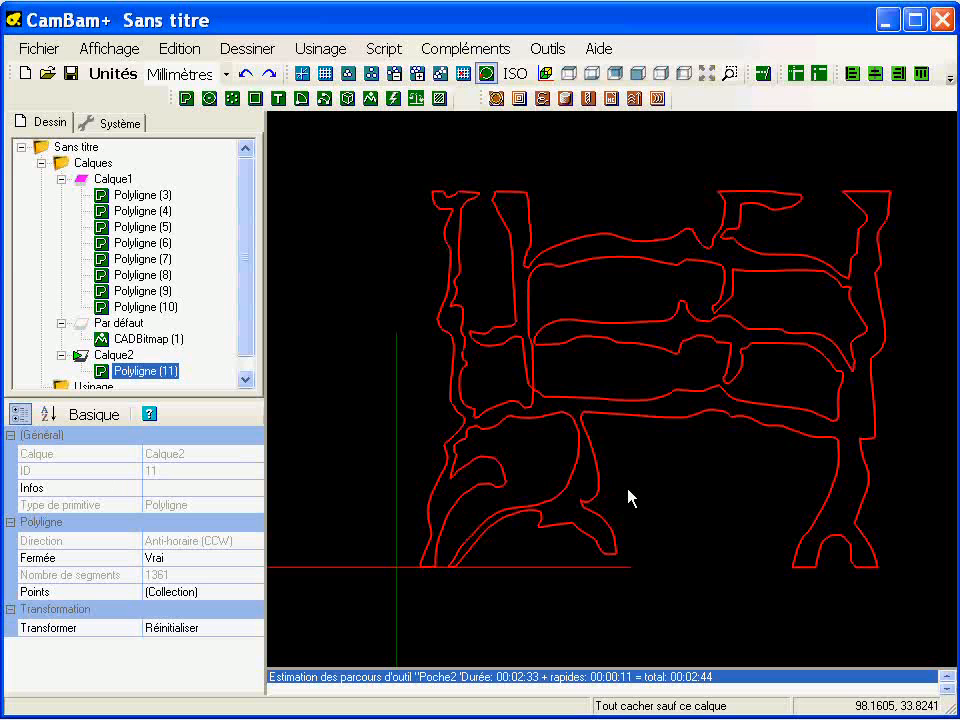
scroll(546, 399, "up", 2)
scroll(521, 392, "up", 3)
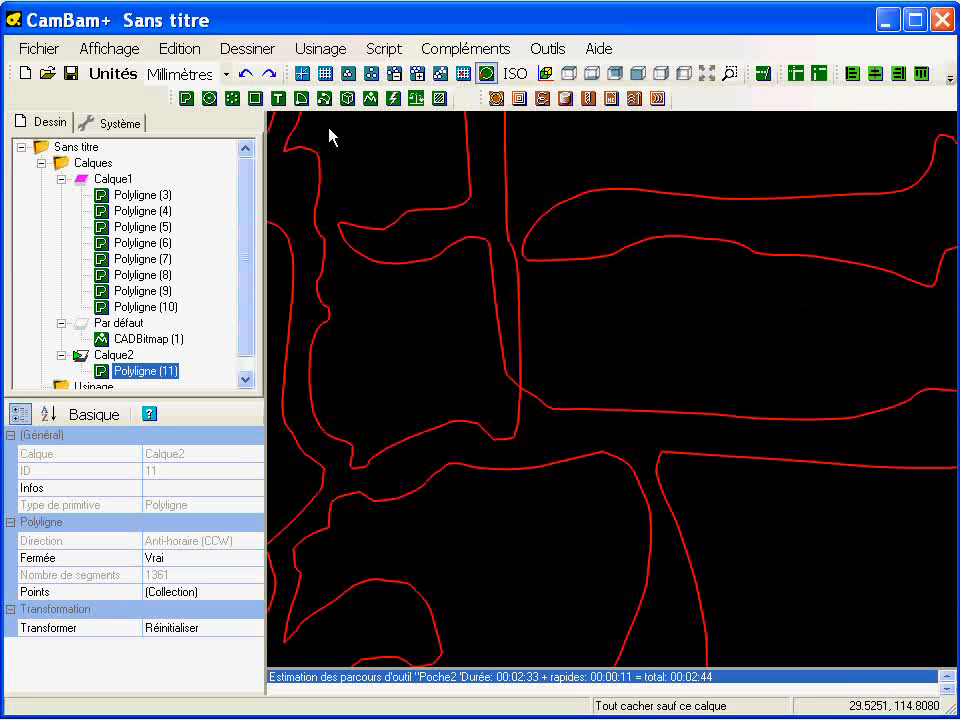
right_click(330, 137)
mouse_move(356, 186)
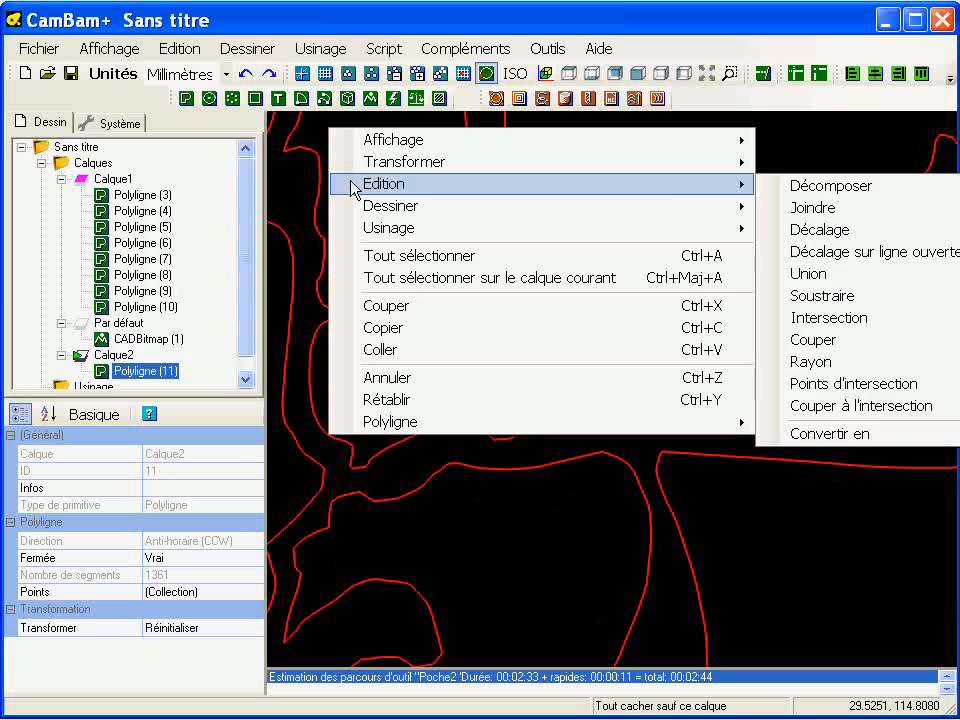
left_click(796, 189)
left_click(559, 339)
Pull the end of the short arc at the self-touching junction away from the crossing, up towards the inner panel
scroll(539, 391, "up", 1)
left_click(517, 413)
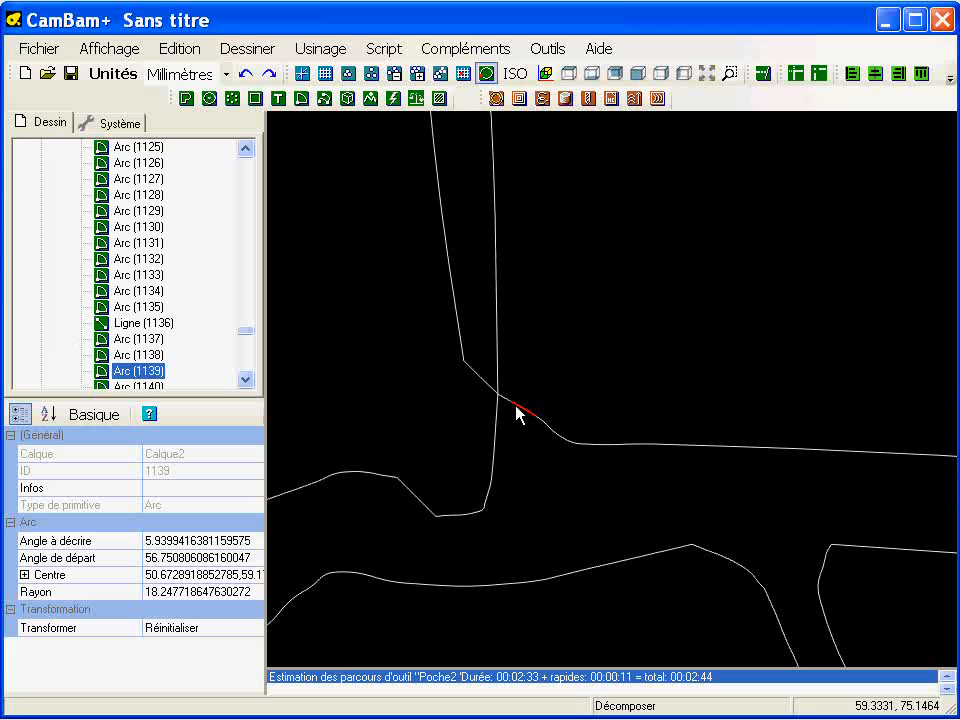
scroll(517, 413, "up", 1)
left_click(500, 399)
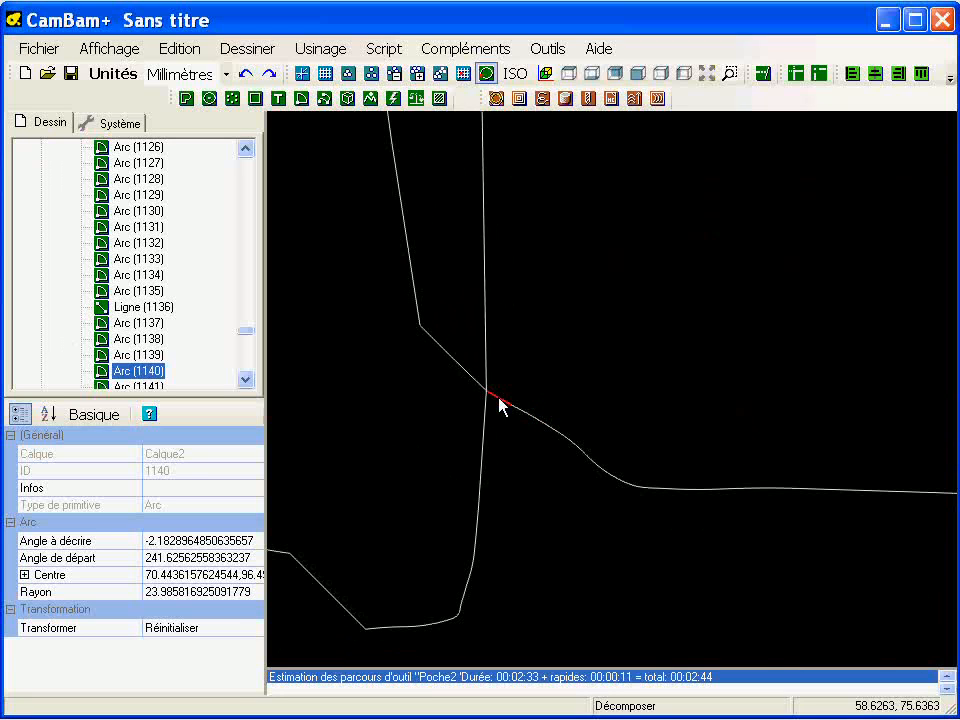
double_click(500, 401)
mouse_move(489, 393)
left_mouse_down()
mouse_move(509, 398)
mouse_move(501, 384)
left_mouse_up()
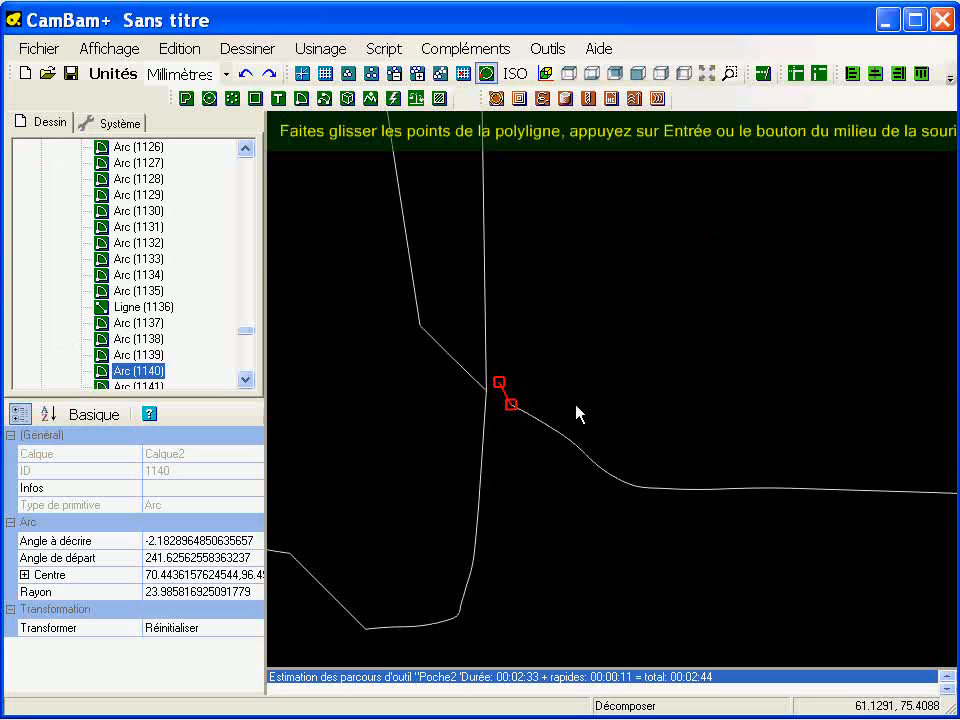
key("Return")
Move the lower end of the long vertical arc onto the relocated end of the short arc
double_click(490, 357)
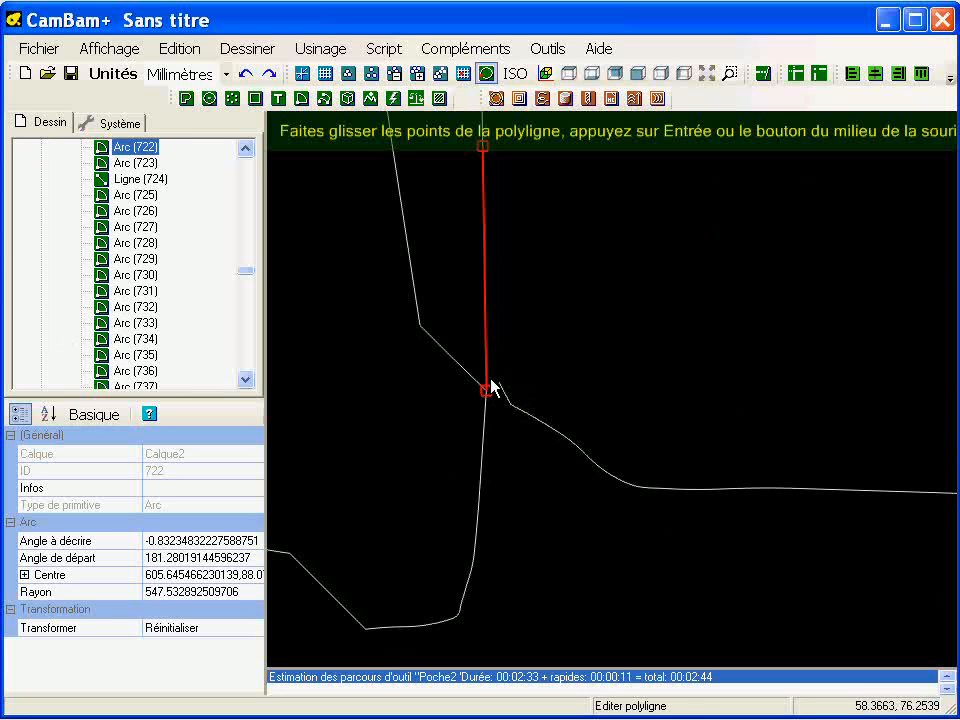
left_click_drag(489, 394, 501, 383)
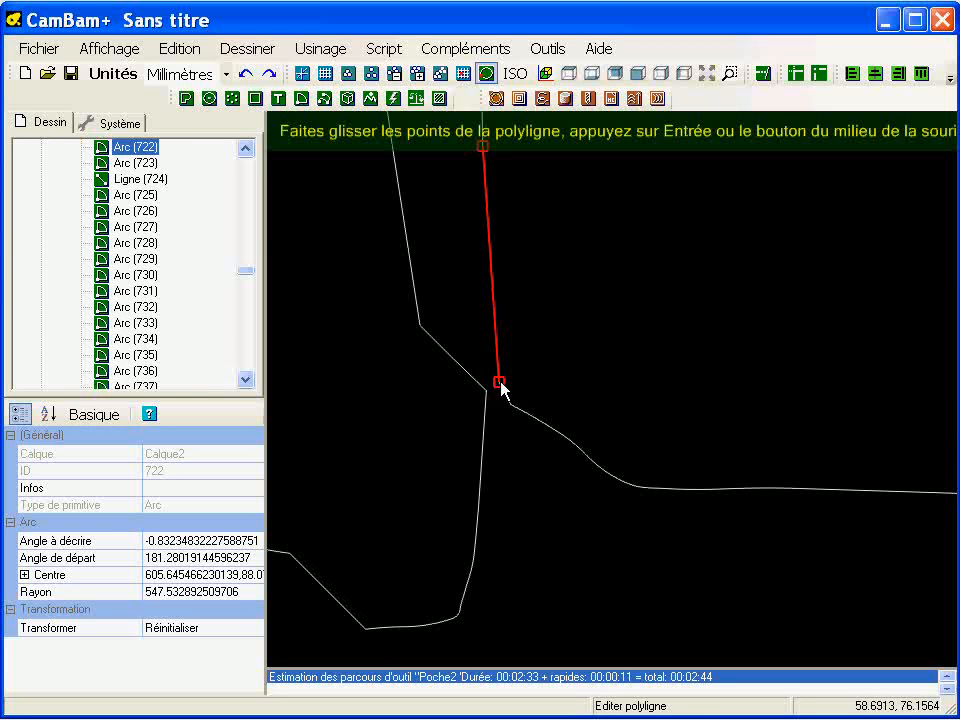
key("Return")
Select all the exploded arcs and lines on Calque2 and join them into closed polylines
scroll(591, 375, "down", 6)
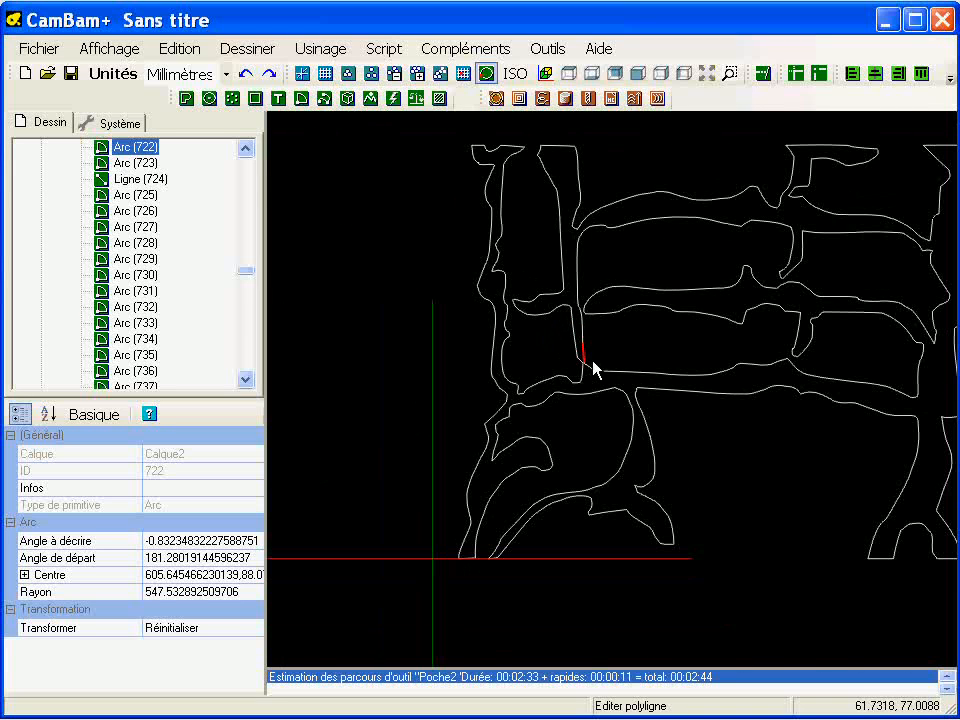
left_click(751, 468)
scroll(768, 458, "down", 1)
middle_click_drag(769, 457, 657, 475)
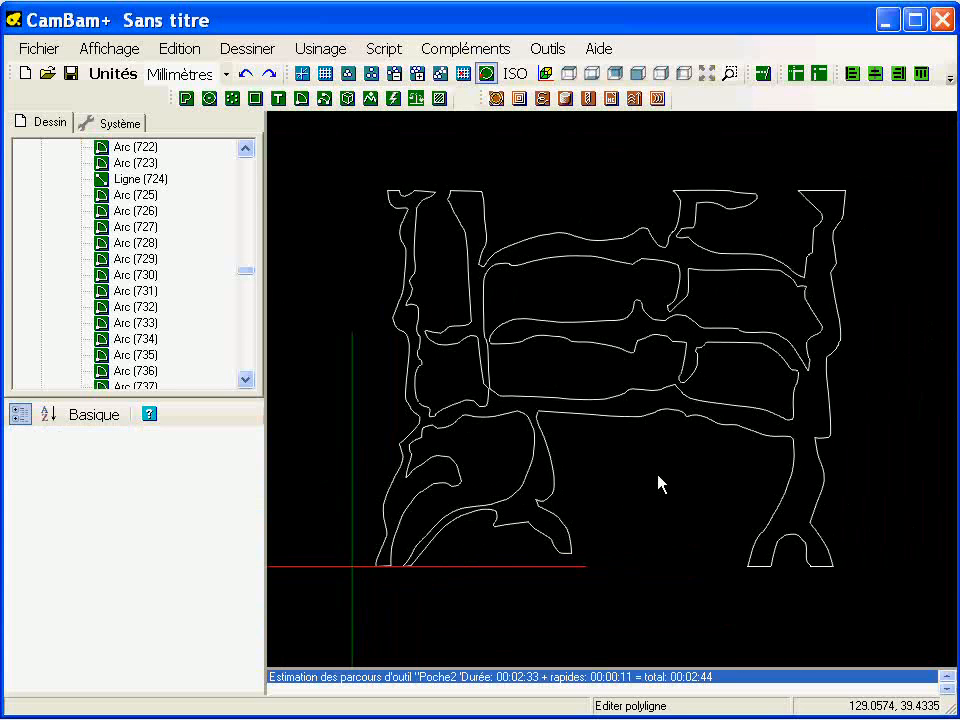
key("ctrl+a")
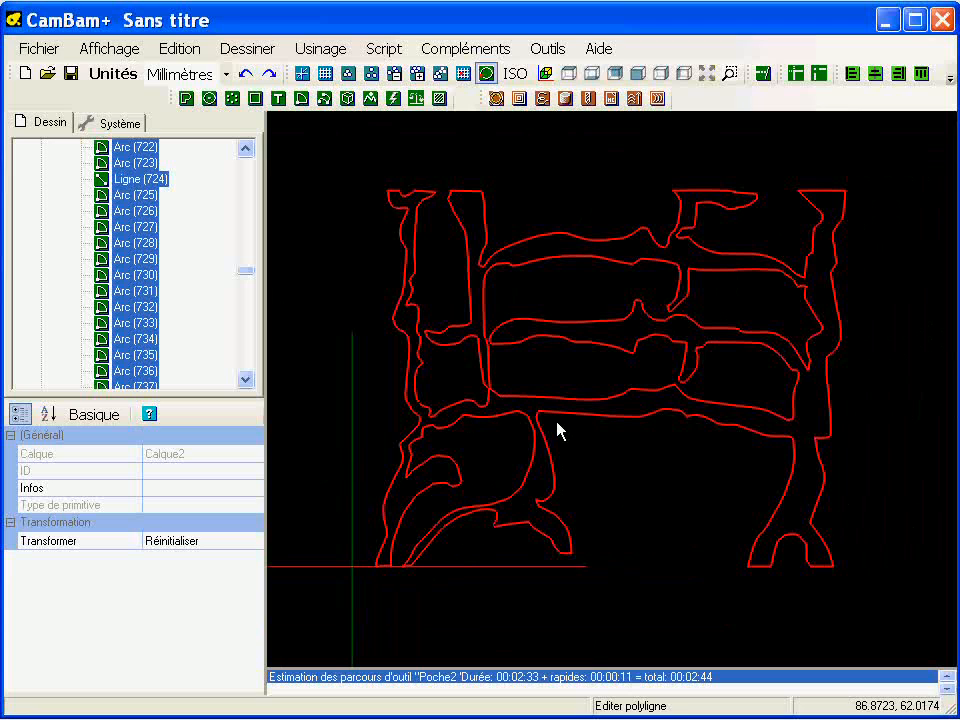
right_click(307, 186)
mouse_move(643, 261)
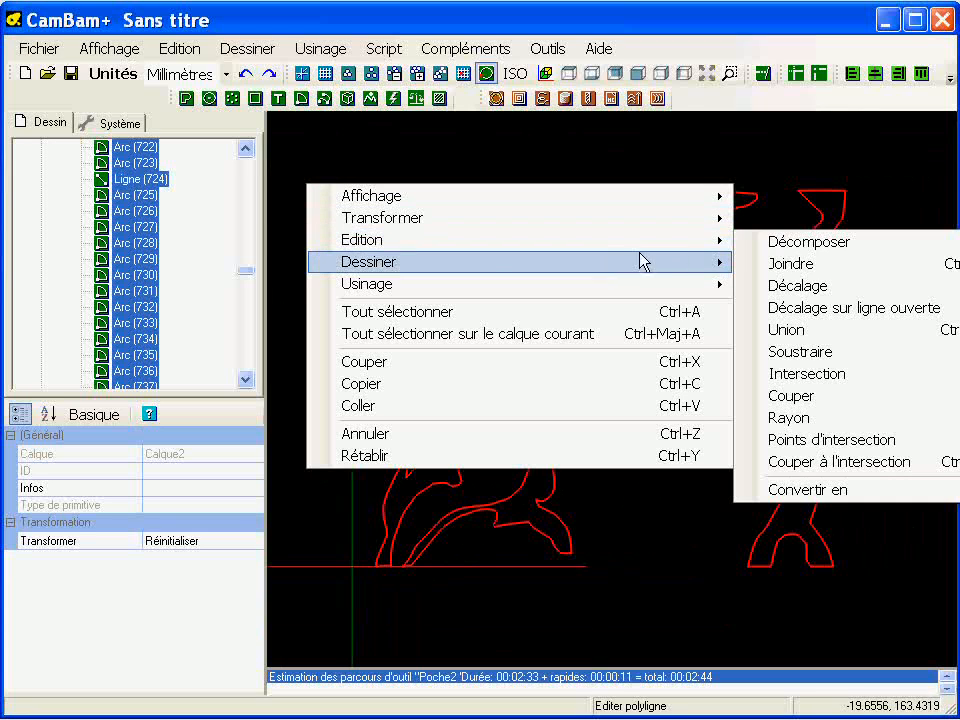
left_click(780, 264)
left_click(670, 530)
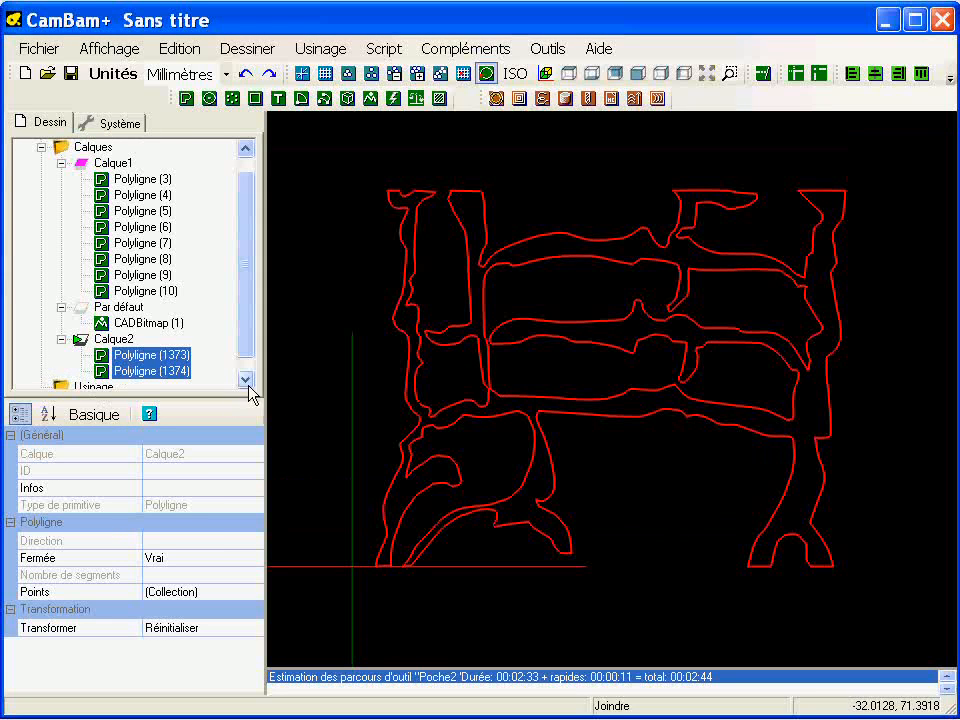
Select each of the two joined polylines on Calque2 individually to examine which contour it covers
left_click(343, 391)
left_click(152, 355)
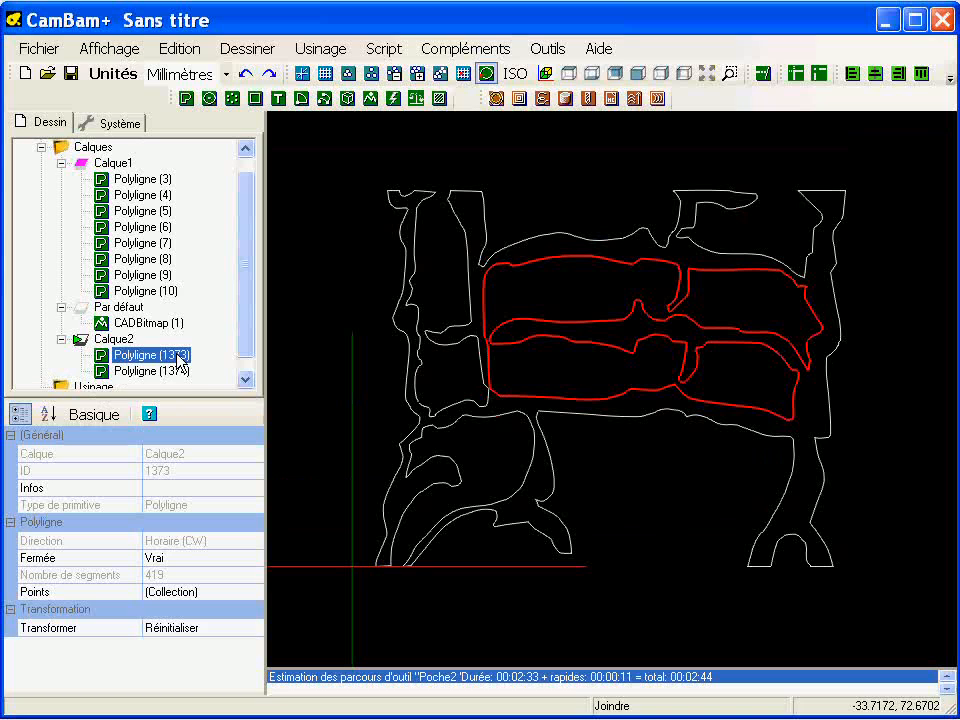
left_click(170, 373)
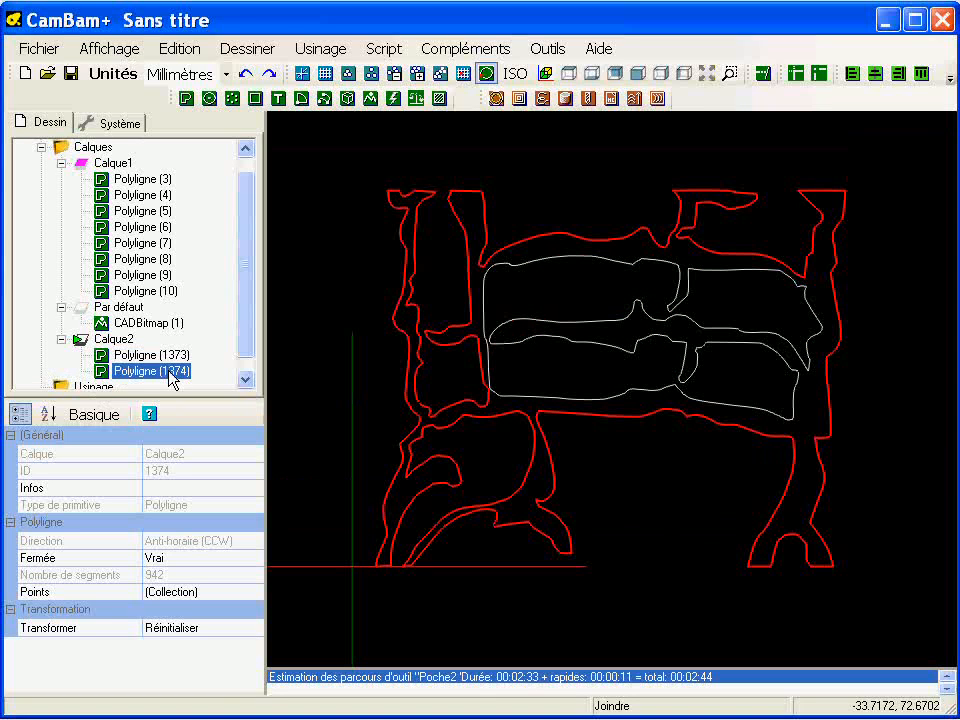
left_click(640, 456)
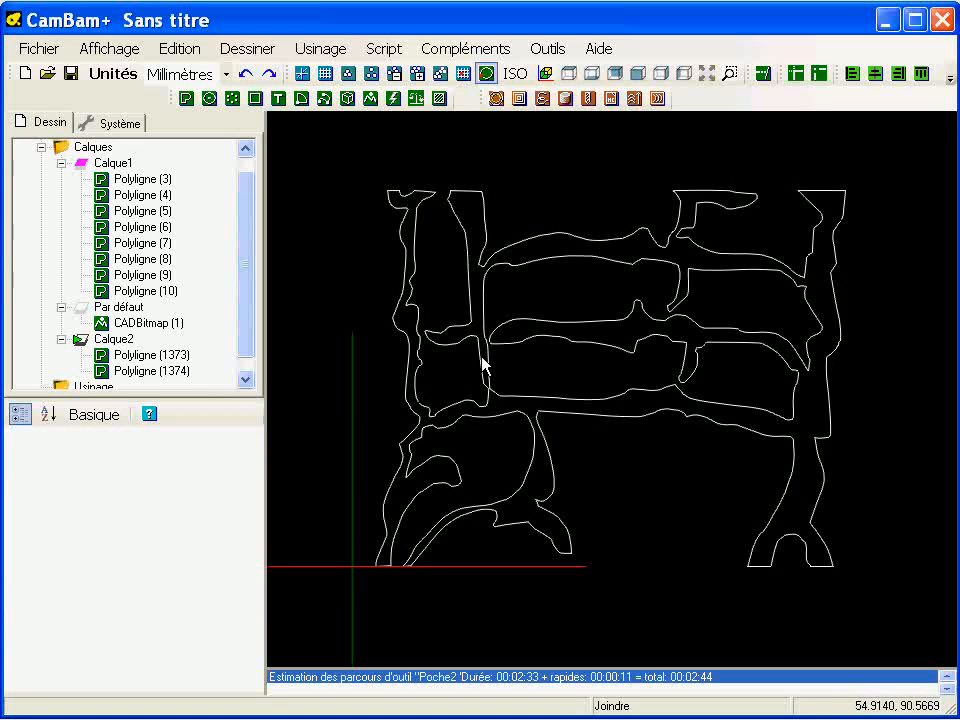
Select both polylines on Calque2 and convert them into a region
left_click_drag(315, 139, 891, 620)
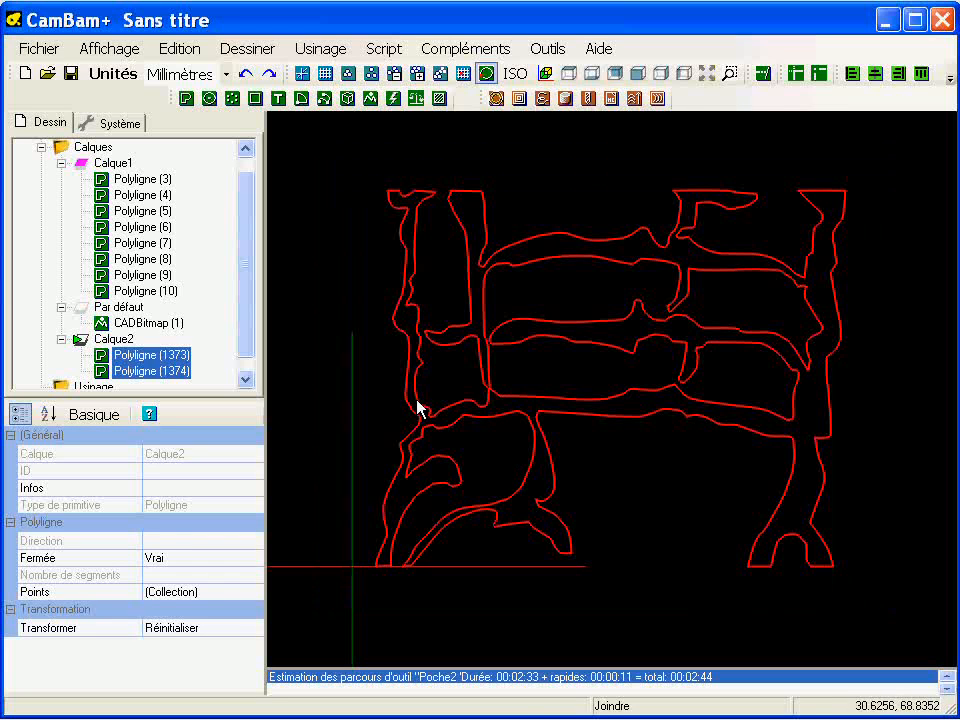
left_click(179, 48)
mouse_move(390, 345)
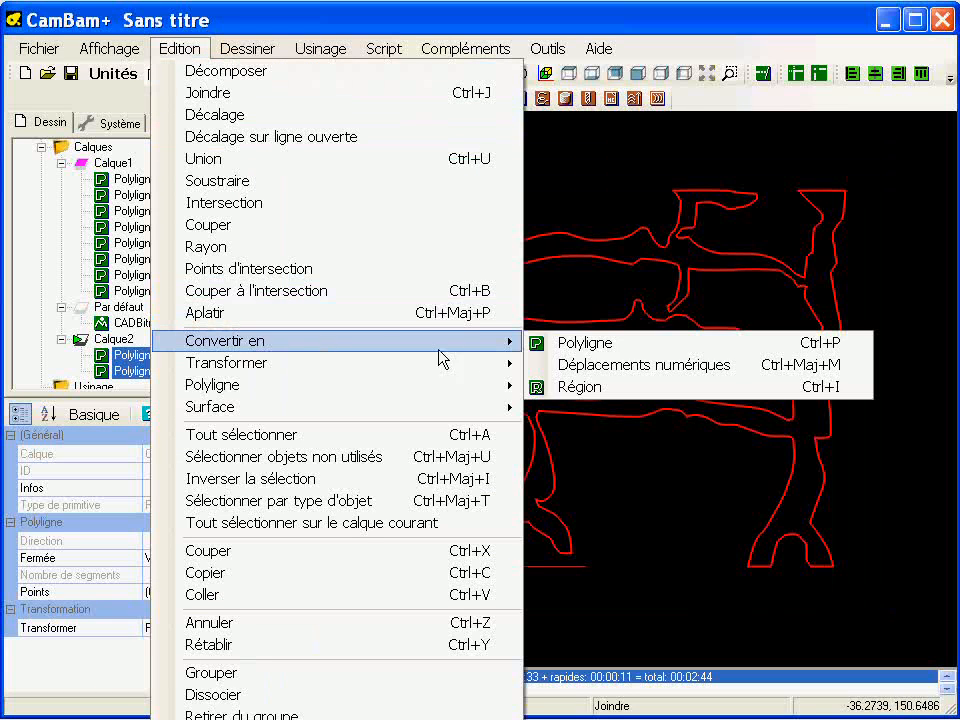
left_click(609, 388)
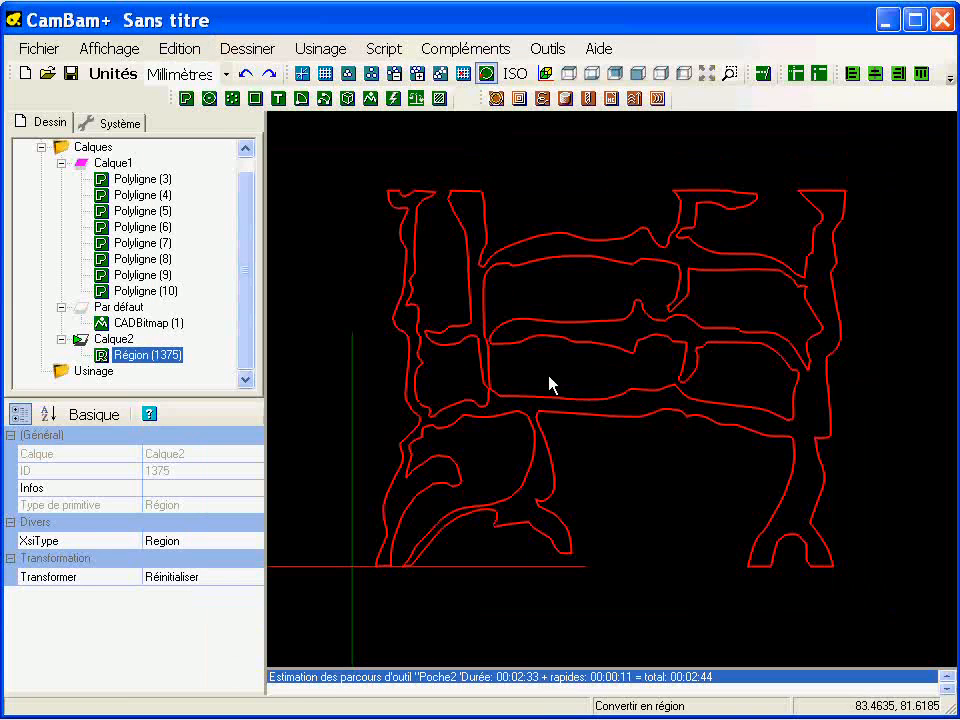
Create a pocket machining operation from the region and generate its toolpath
left_click(330, 314)
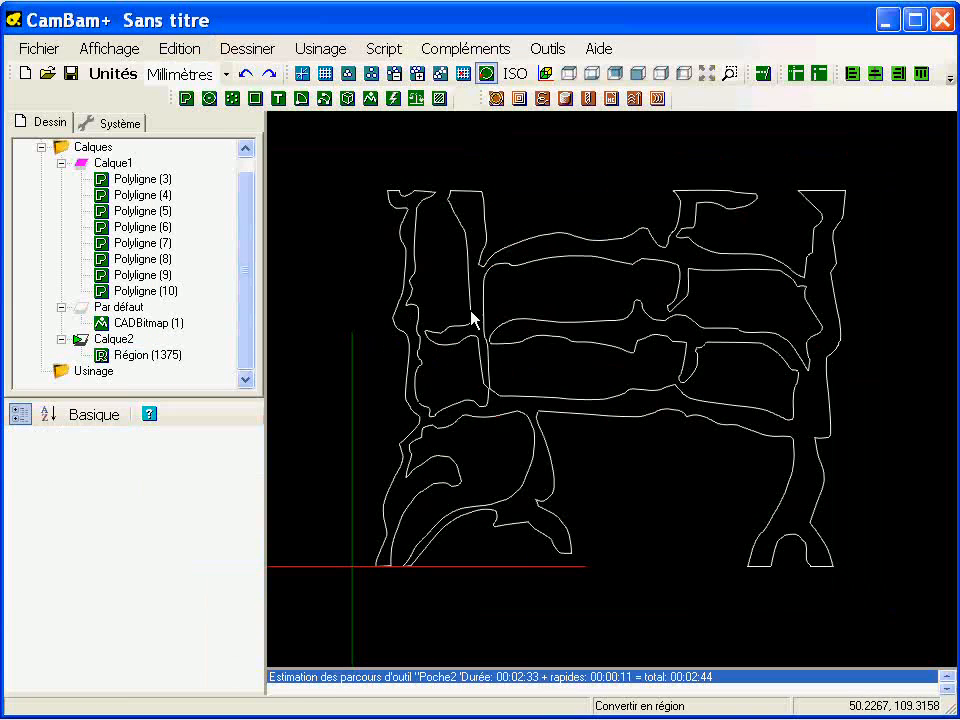
left_click(485, 222)
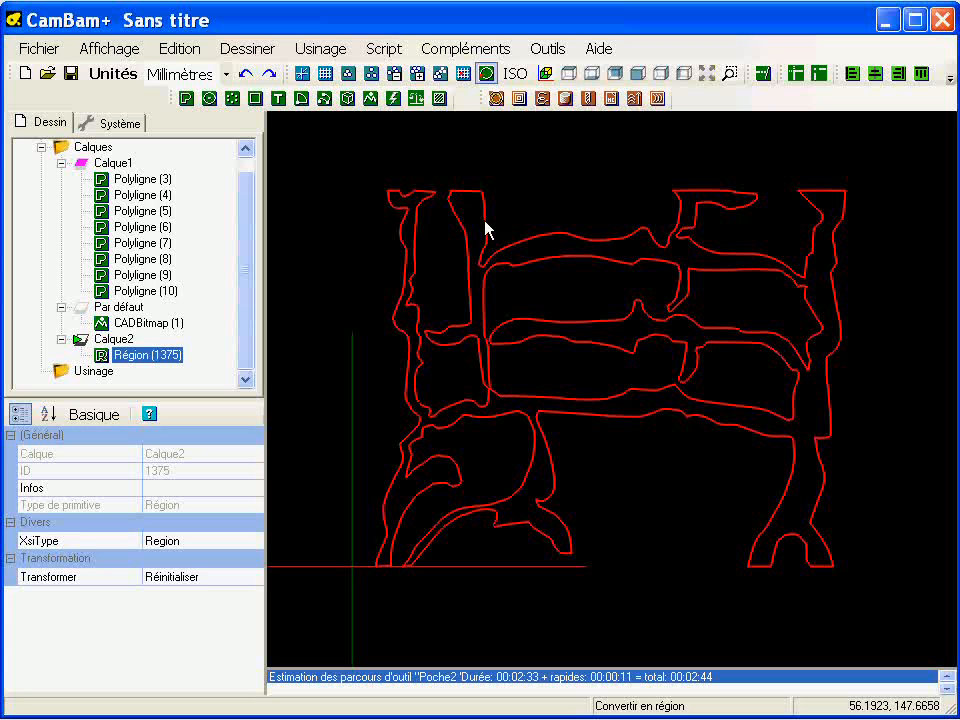
left_click(519, 99)
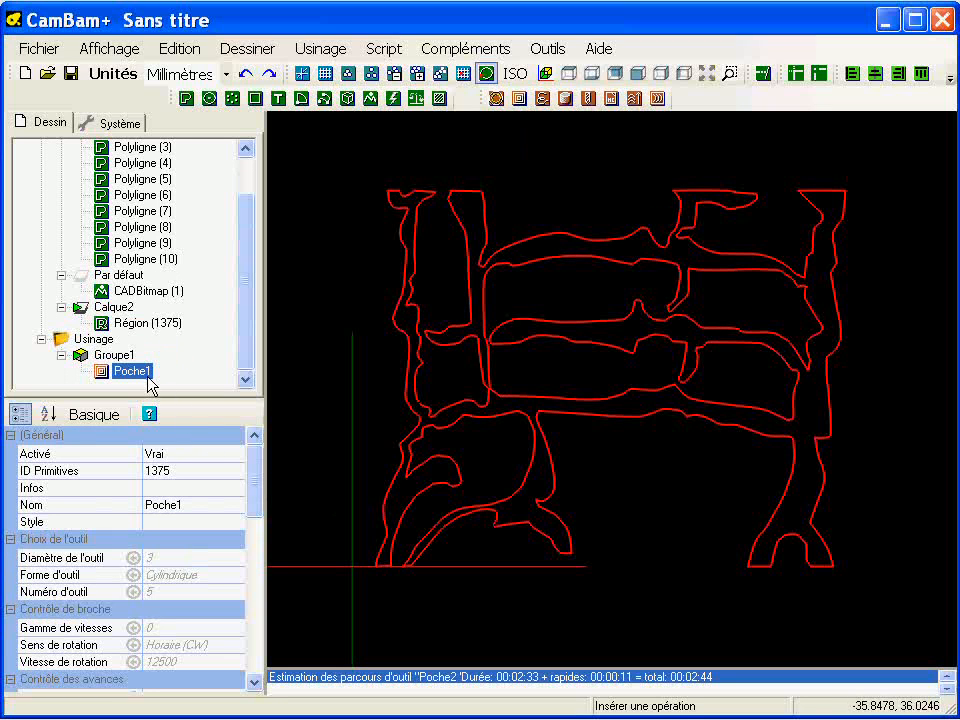
right_click(140, 378)
left_click(172, 382)
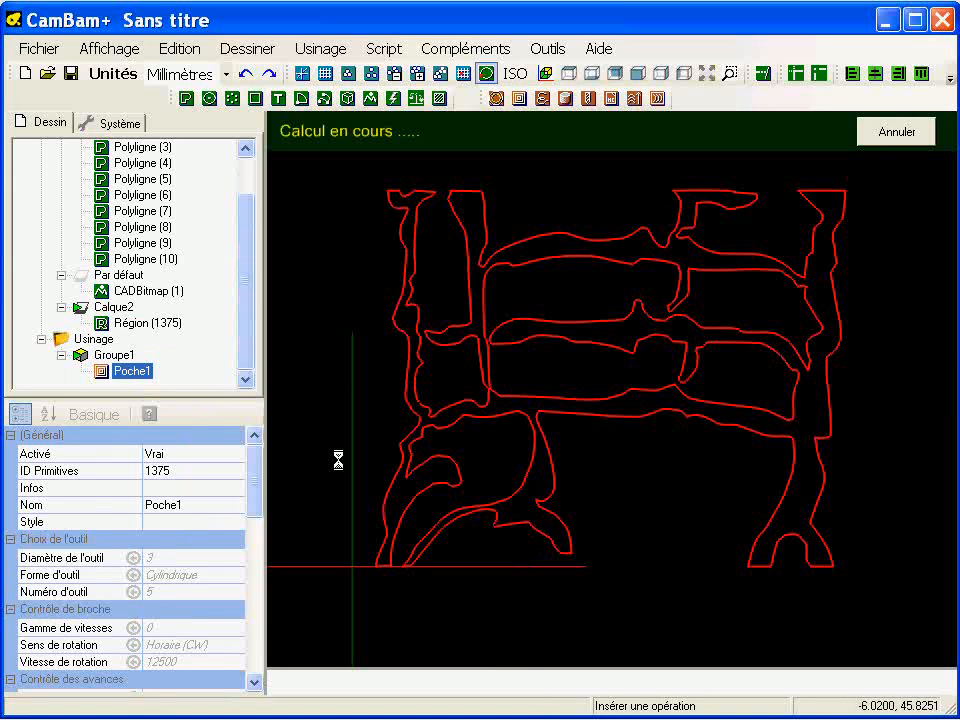
Show the Par défaut and Calque1 layers together with the generated pocket toolpath
scroll(522, 344, "up", 1)
scroll(522, 344, "down", 1)
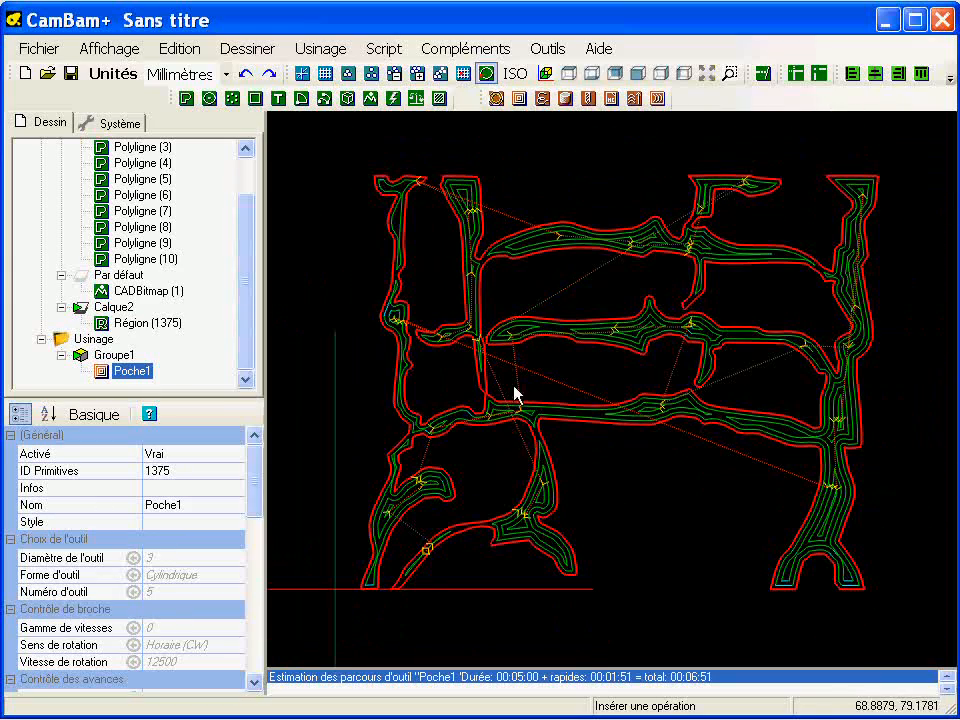
scroll(540, 330, "down", 1)
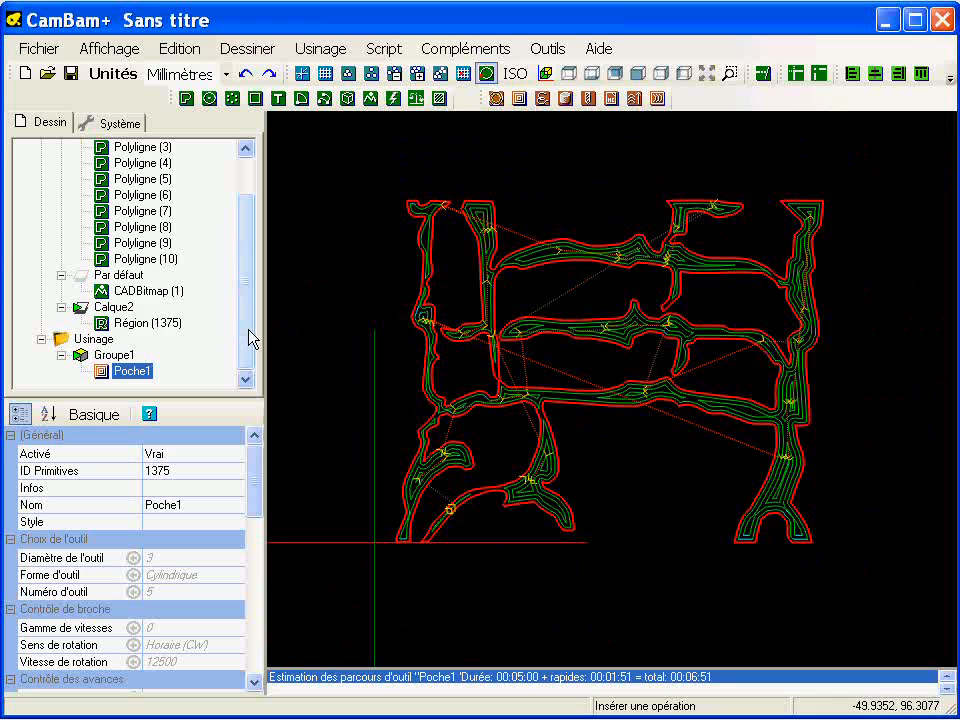
left_click_drag(250, 337, 253, 285)
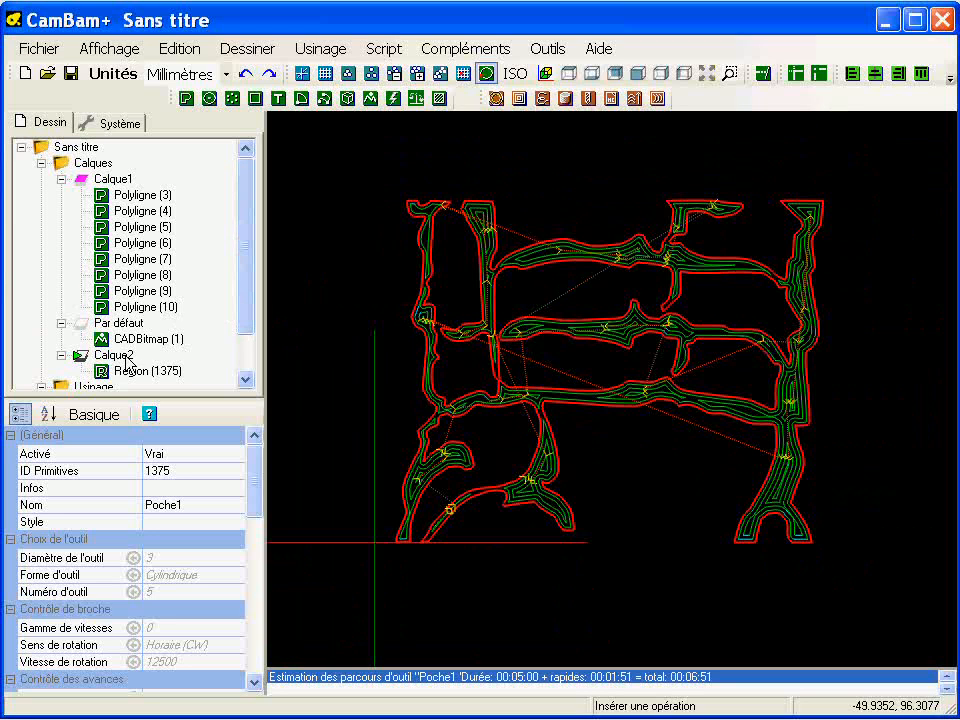
left_click(119, 324)
key("space")
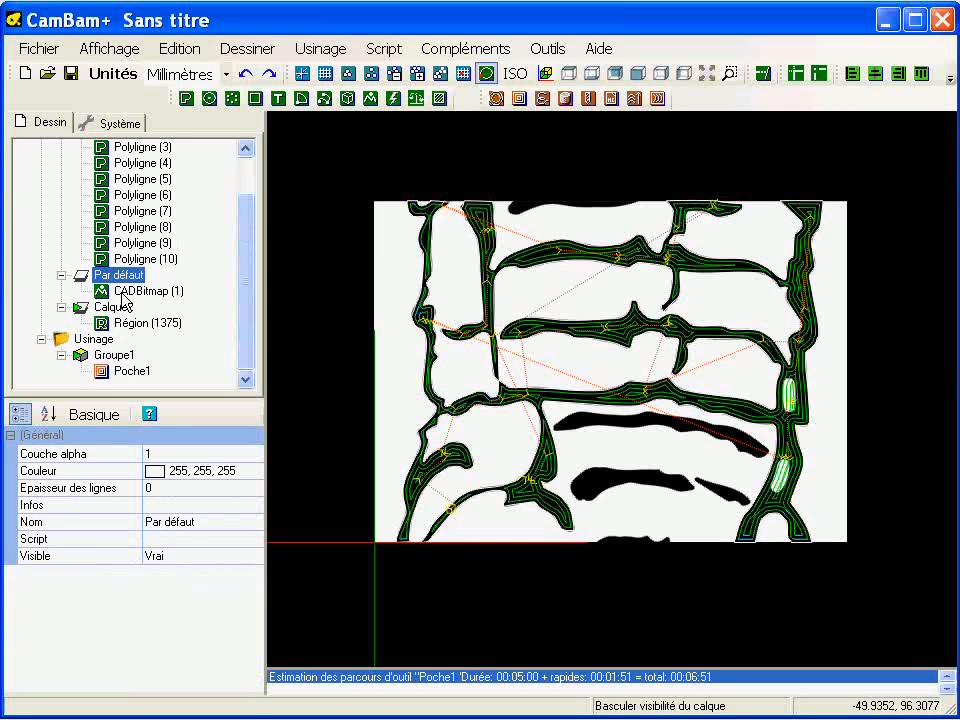
left_click(243, 179)
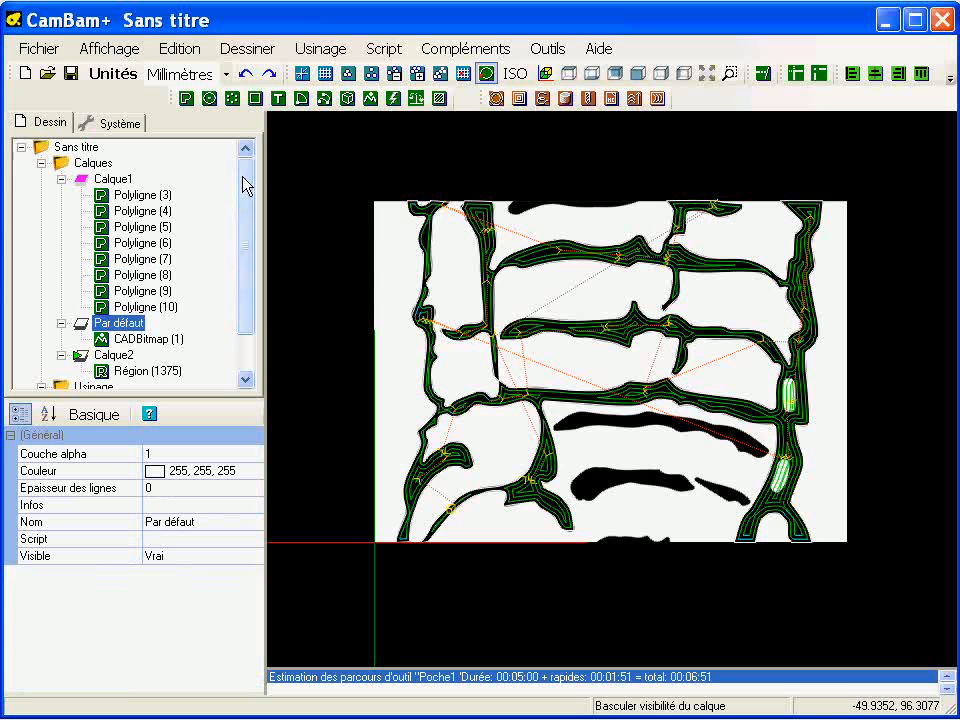
left_click(112, 179)
key("space")
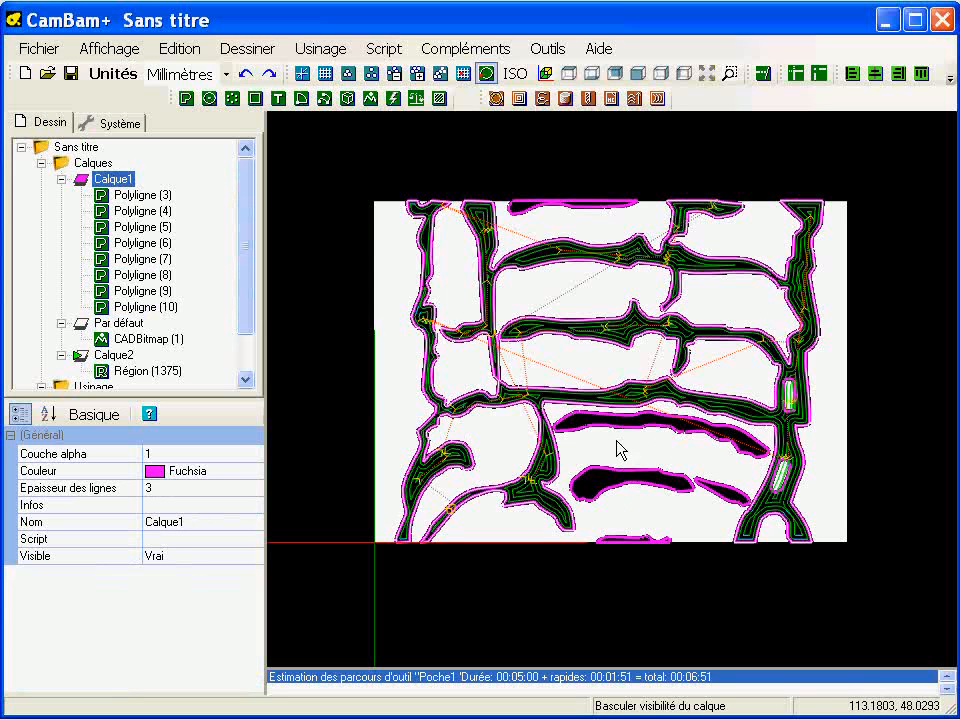
left_click(683, 440)
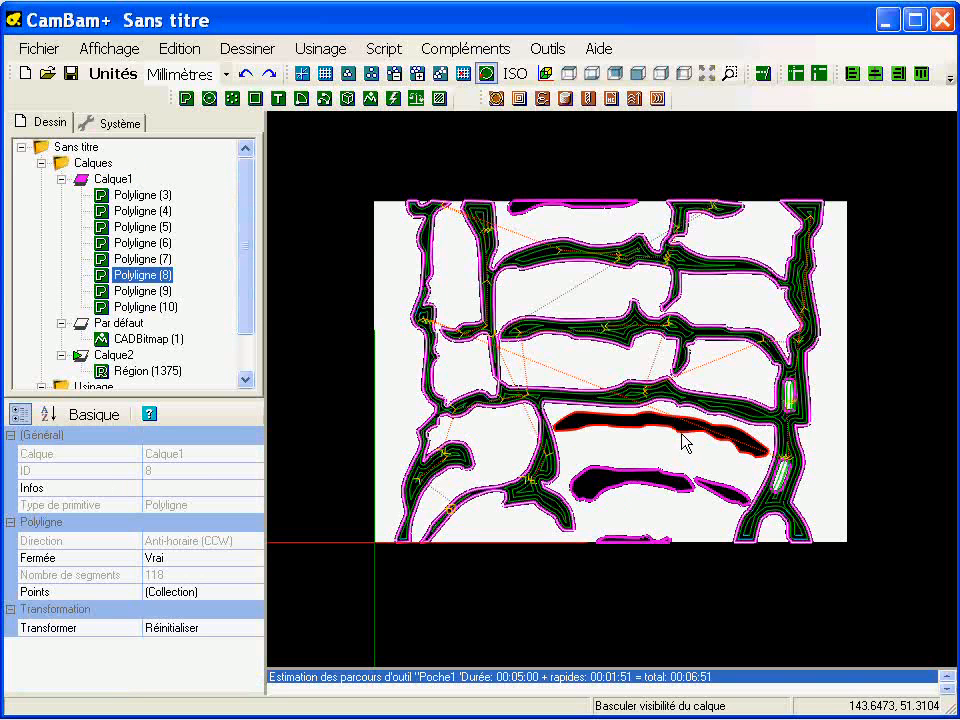
left_click(686, 498)
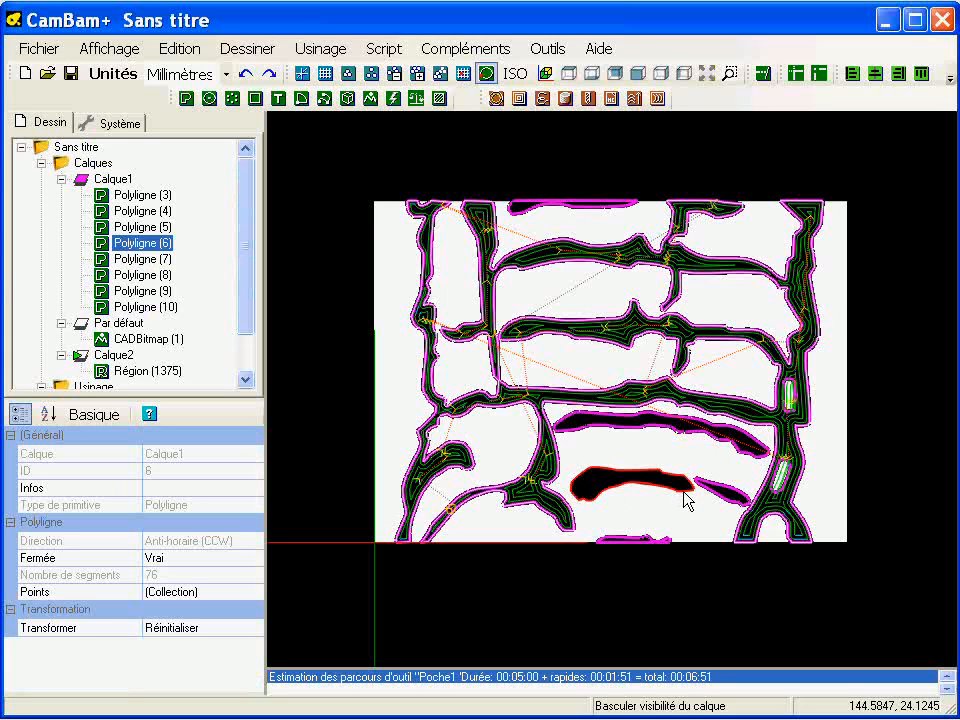
left_click(714, 499)
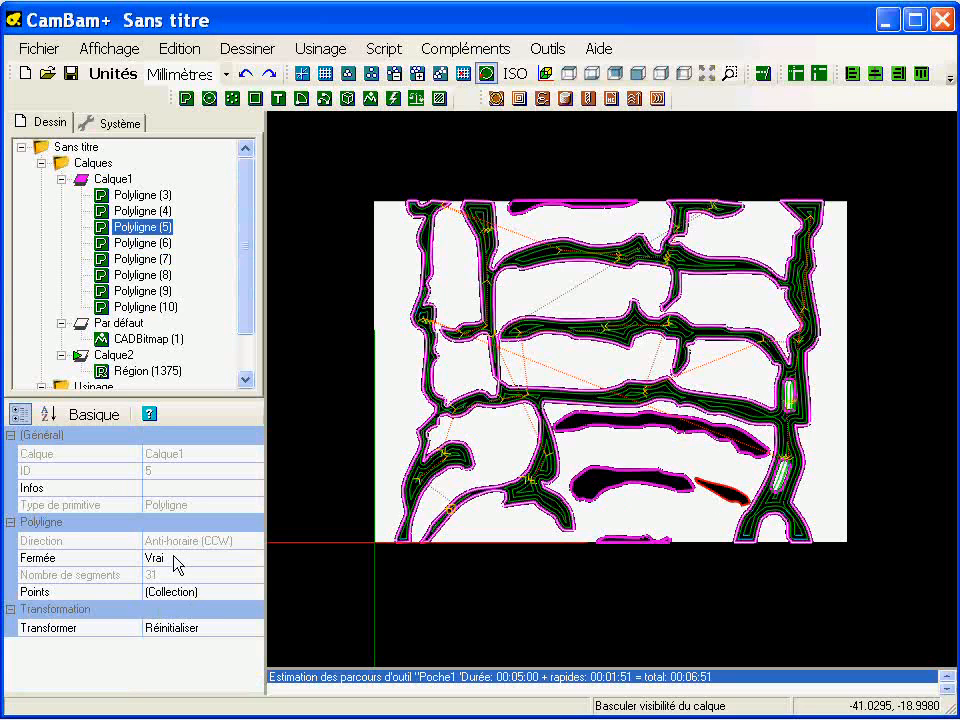
left_click(655, 492, "ctrl")
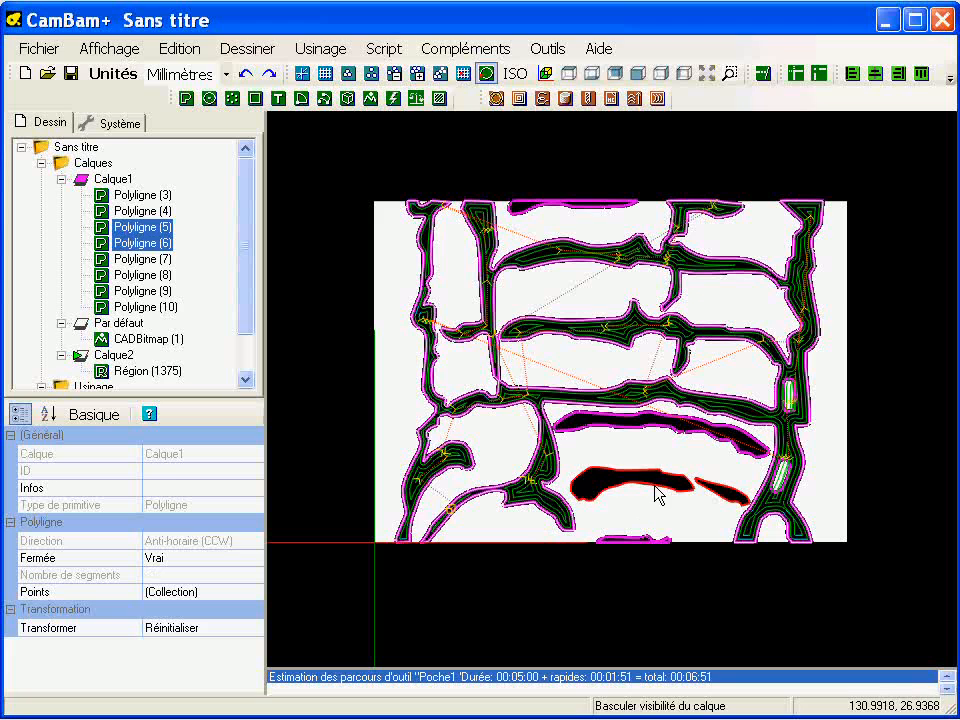
left_click(651, 429, "ctrl")
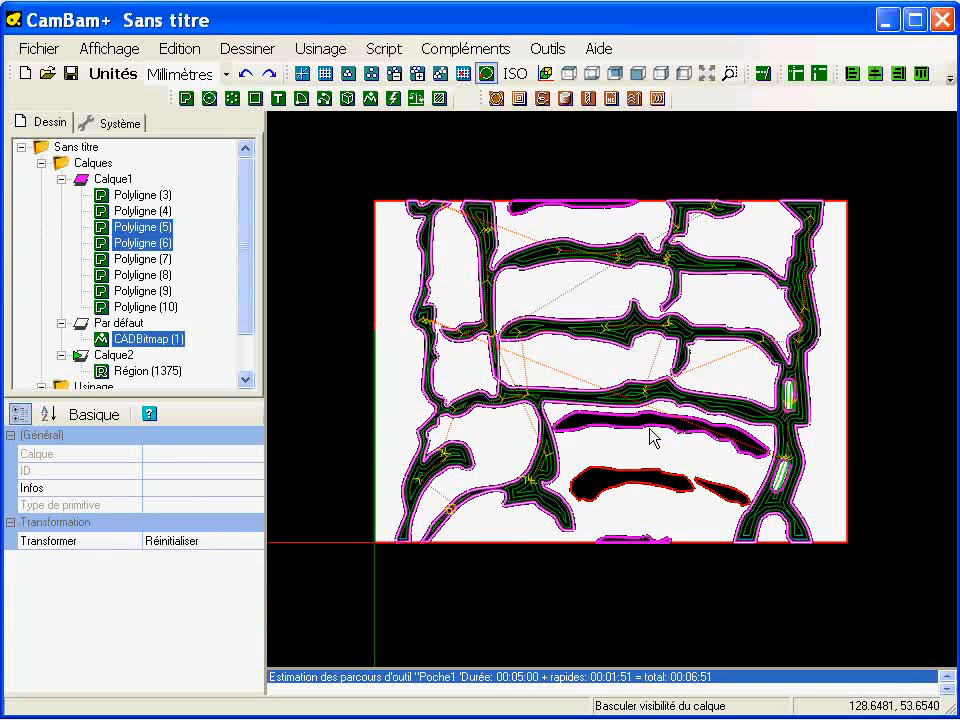
left_click(311, 331)
left_click(61, 179)
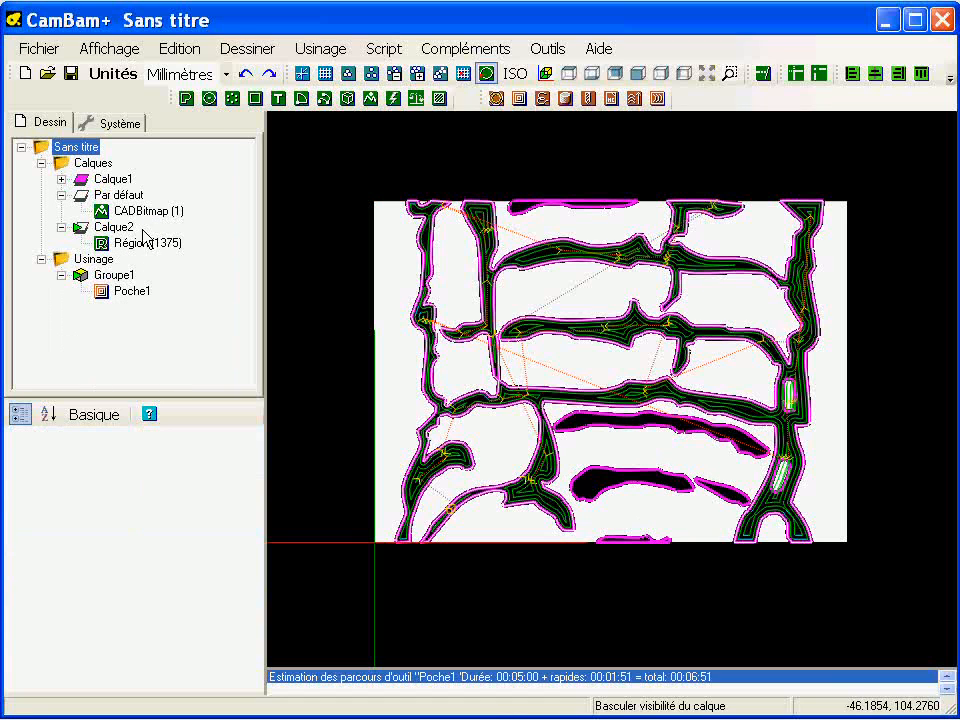
left_click(61, 179)
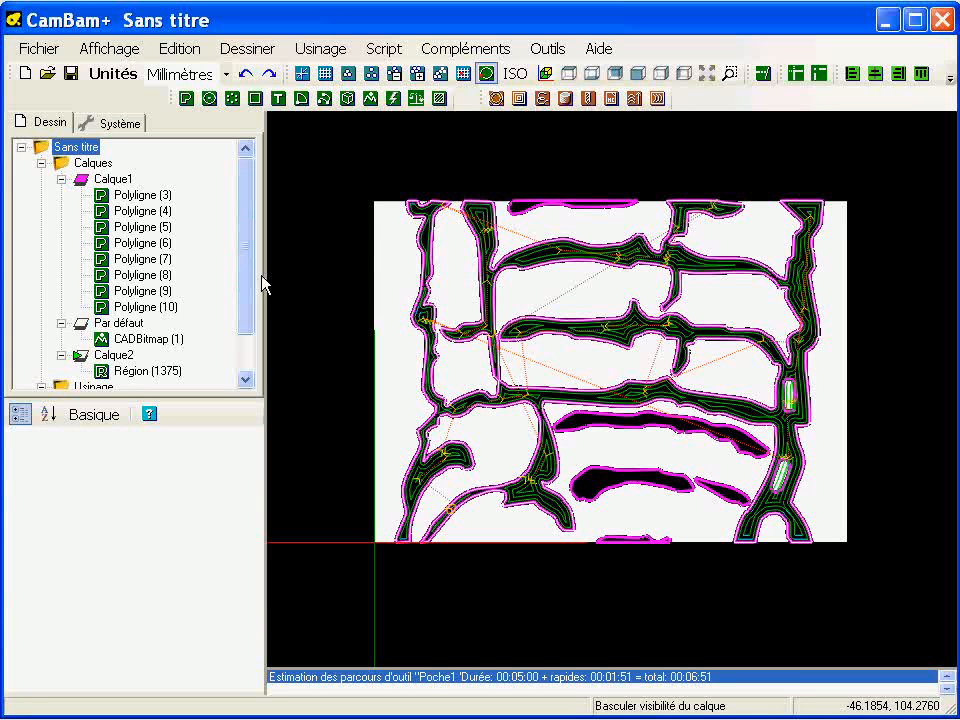
Hide the Par défaut bitmap layer and Calque2, keeping Calque1 displayed
left_click(111, 325)
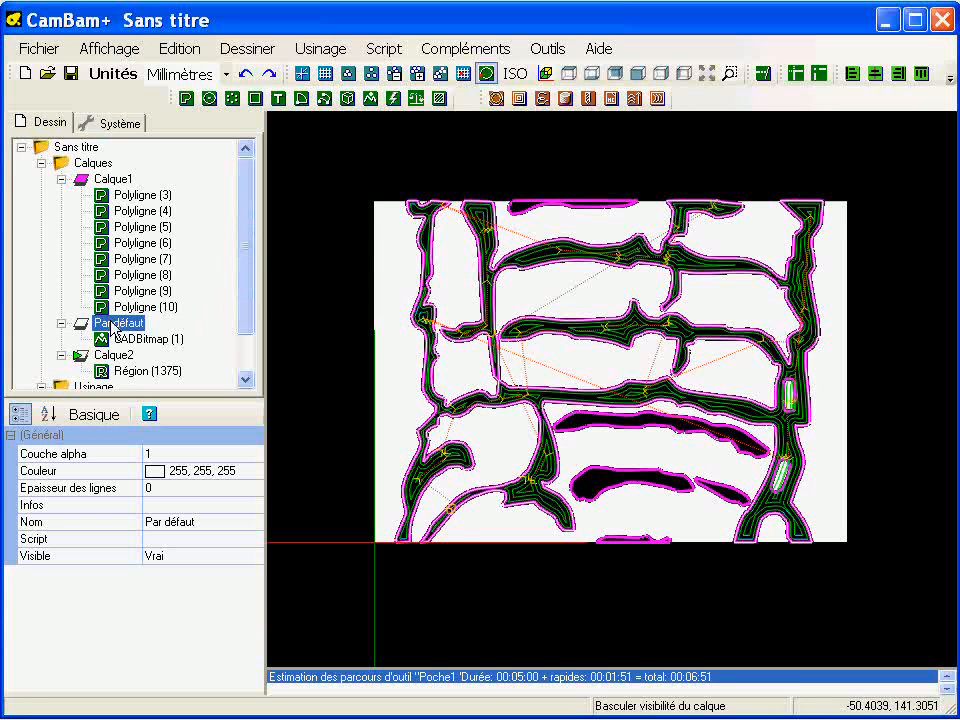
key("space")
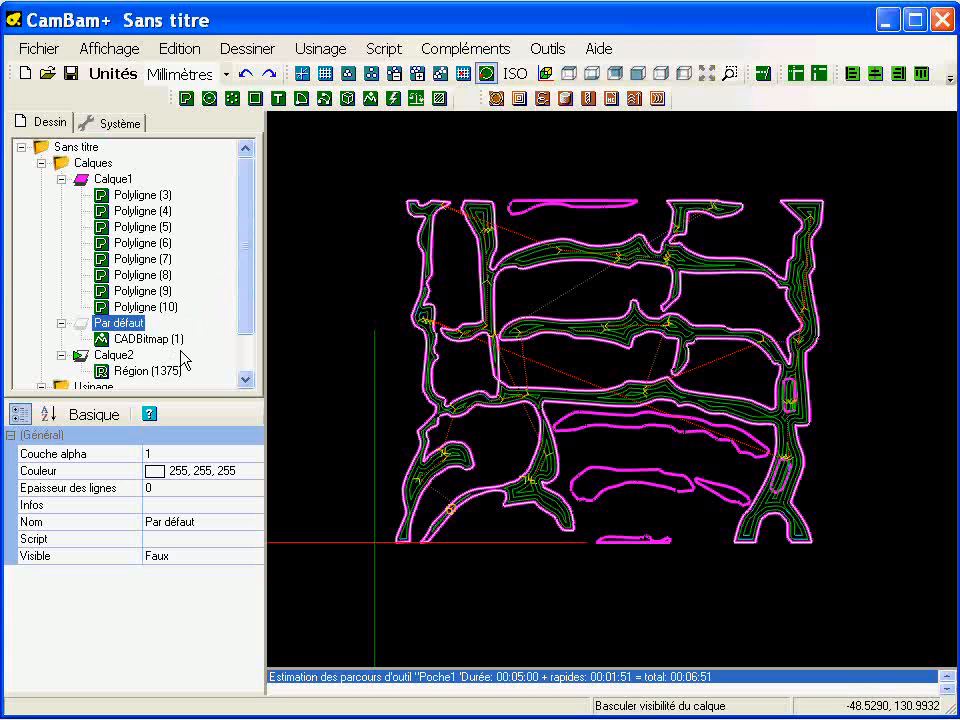
left_click(118, 356)
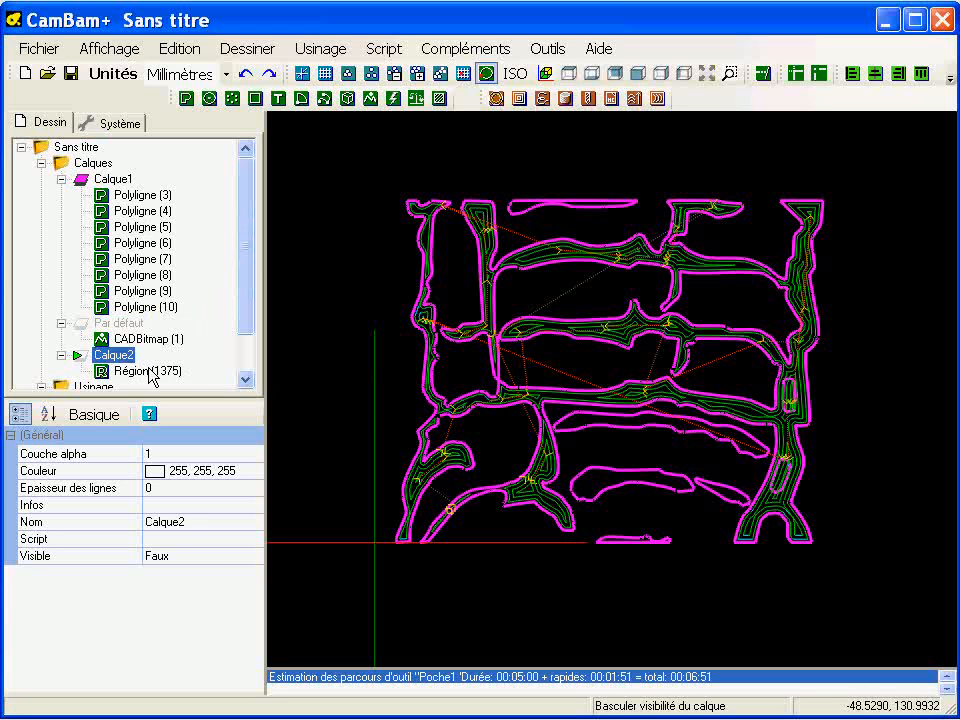
Delete the original main outline polyline from Calque1
left_click(540, 278)
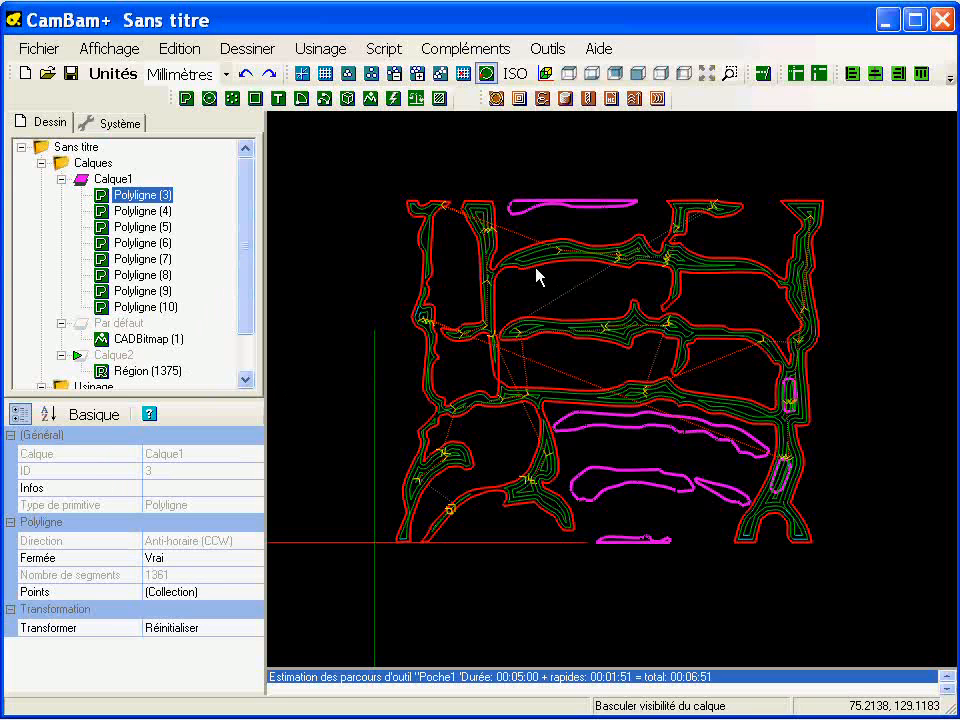
key("Delete")
key("Return")
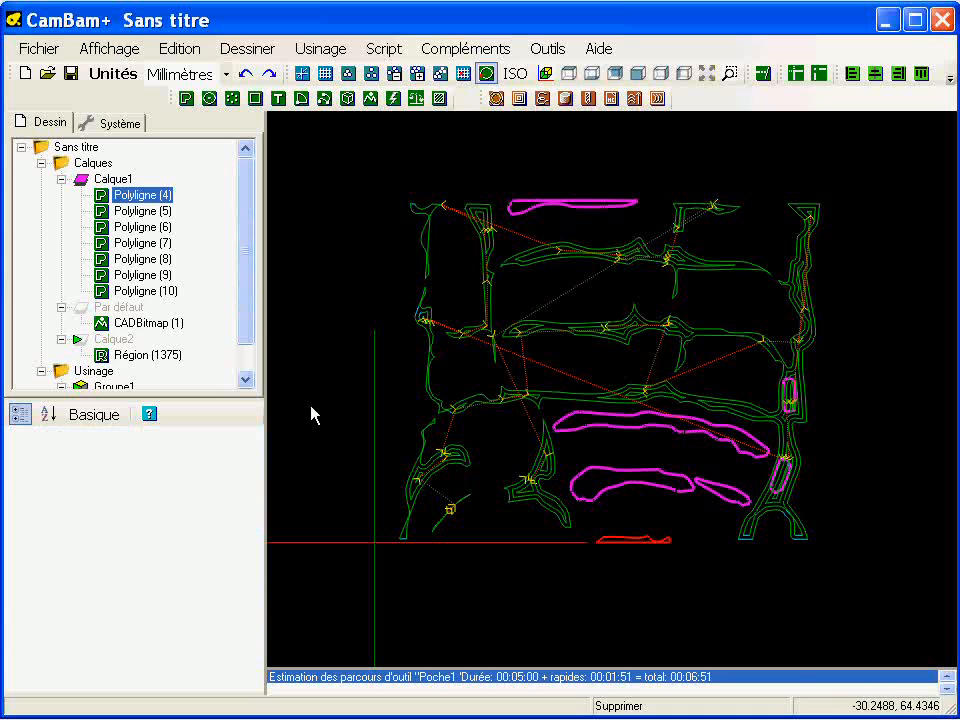
Move the two long curved contours and the thin contours on the image's upper and lower edges from Calque1 to Calque2
left_click(588, 430)
left_click(596, 476, "ctrl")
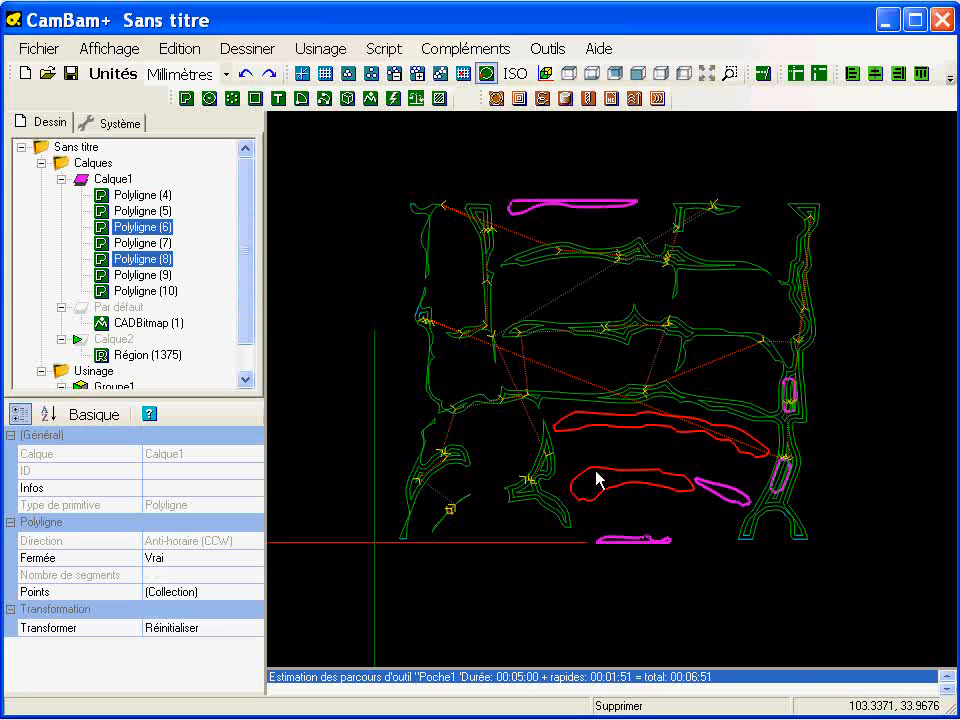
left_click(597, 215, "ctrl")
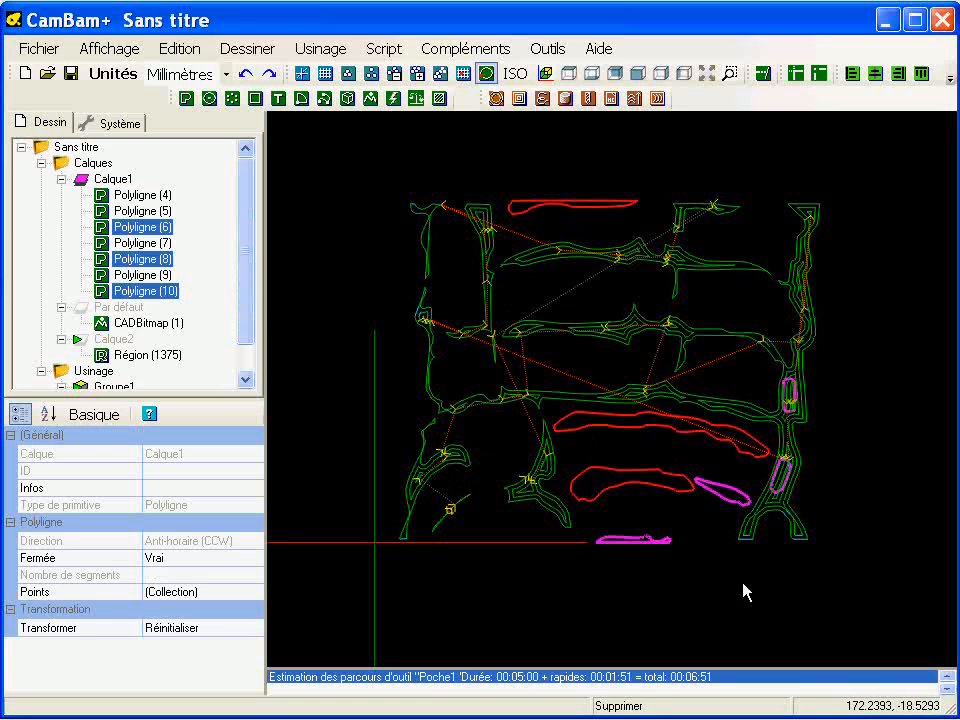
left_click(648, 541, "ctrl")
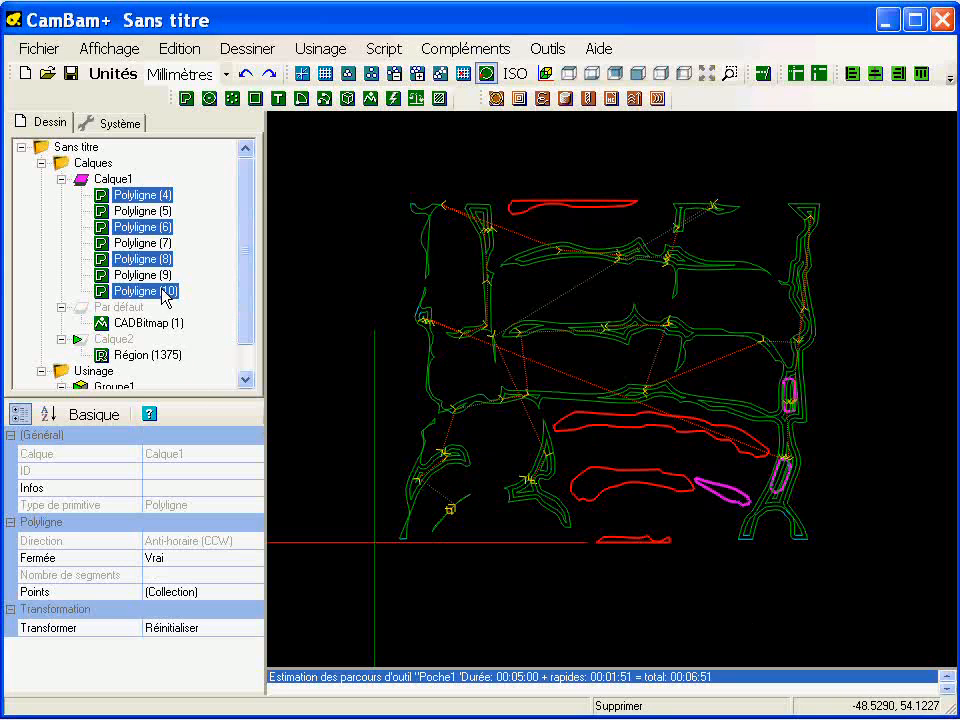
left_click_drag(125, 340, 118, 342)
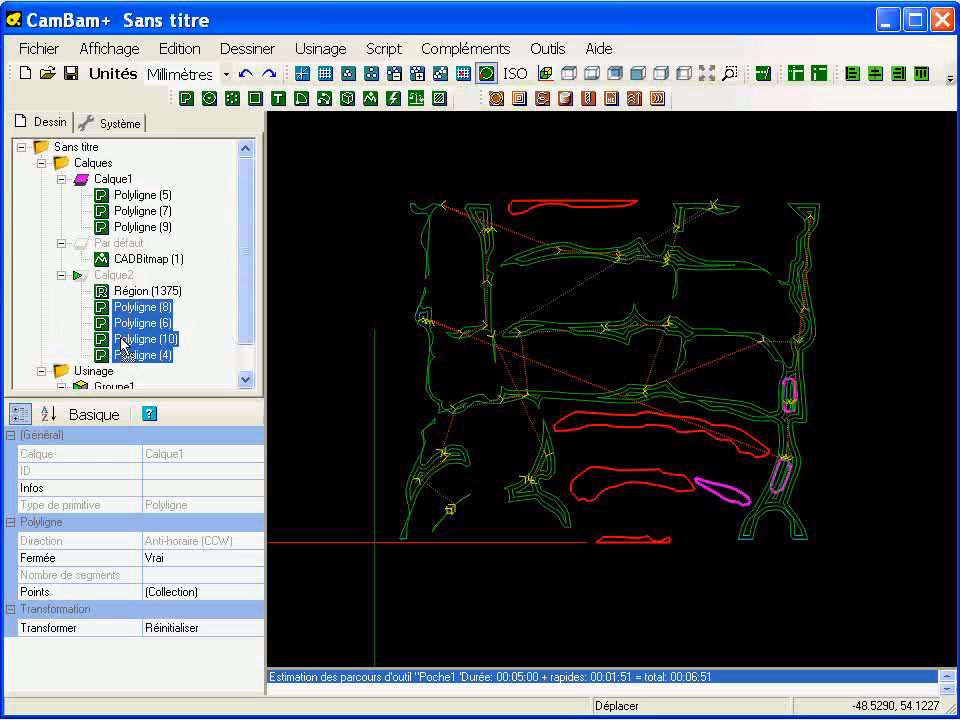
Hide Calque1 and make Calque2 visible with its region and moved polylines
left_click(112, 179)
key("space")
left_click(112, 274)
key("space")
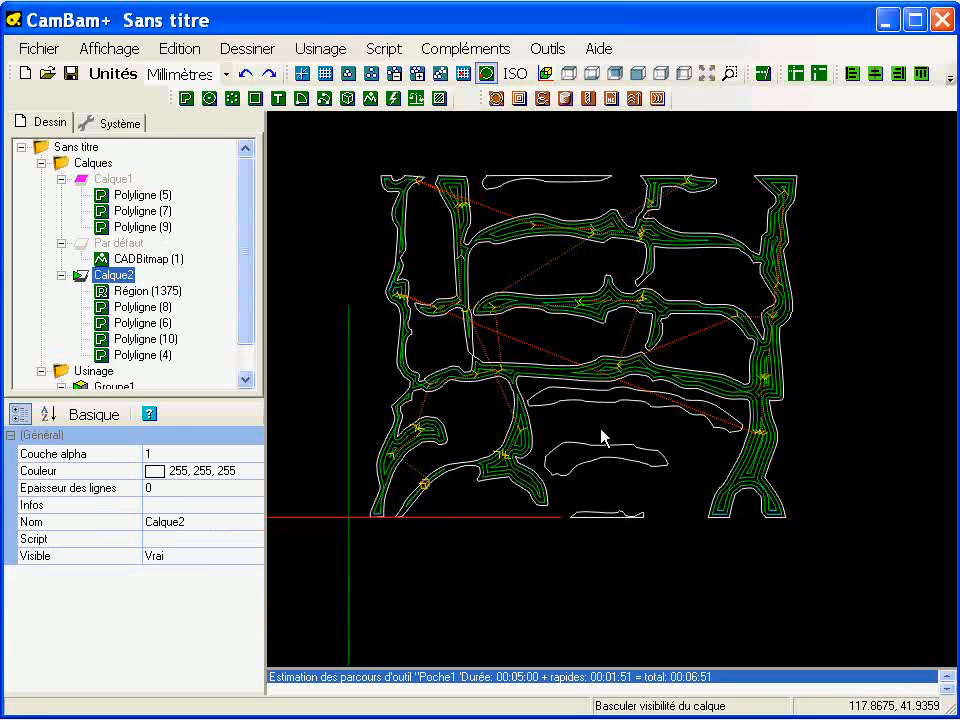
left_click(622, 515)
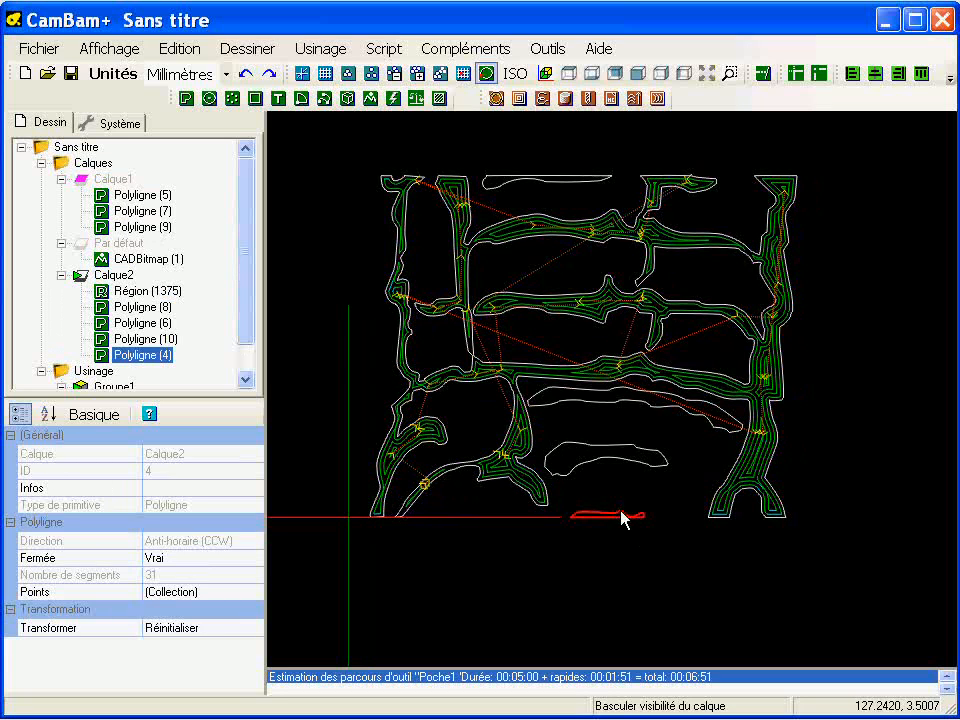
left_click(619, 540)
Add the four separate polylines on Calque2 to the drawing objects of the Poche1 pocket operation
scroll(246, 380, "down", 1)
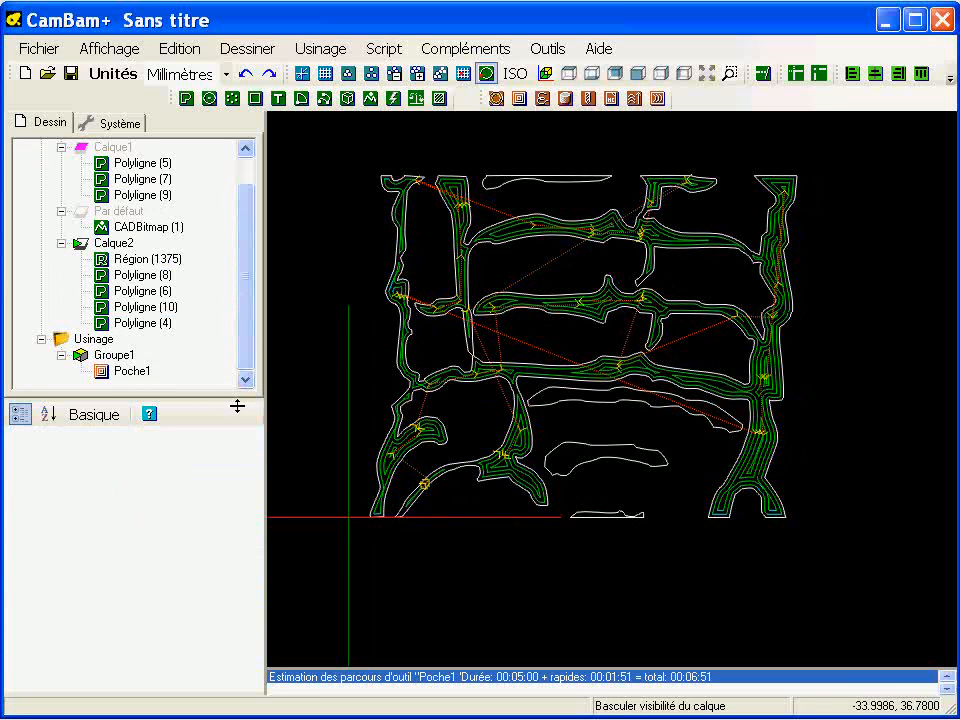
right_click(128, 372)
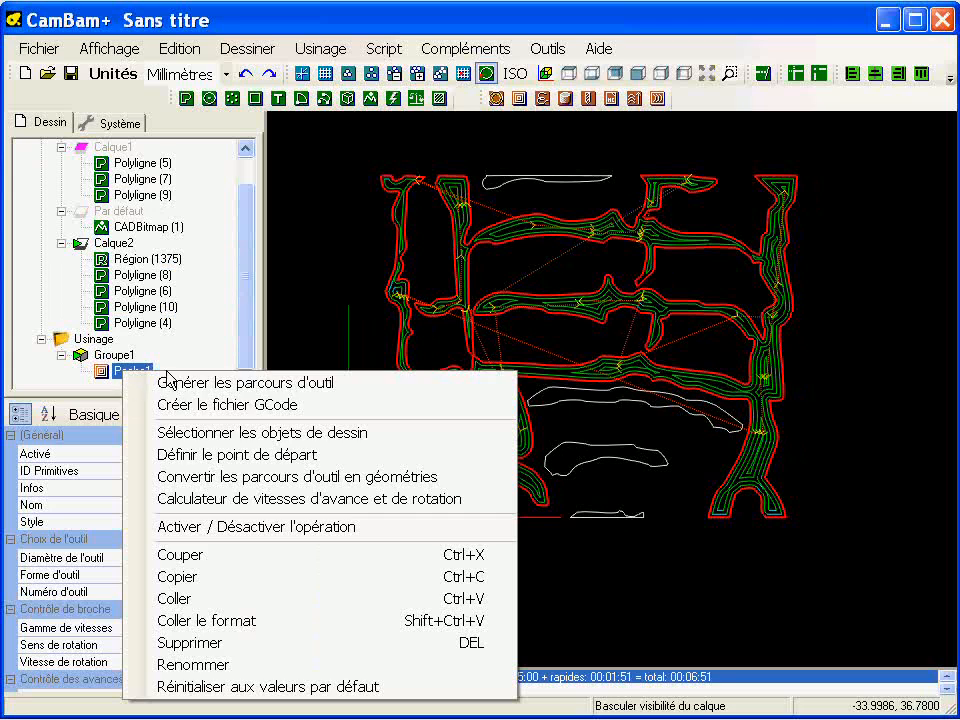
left_click(231, 433)
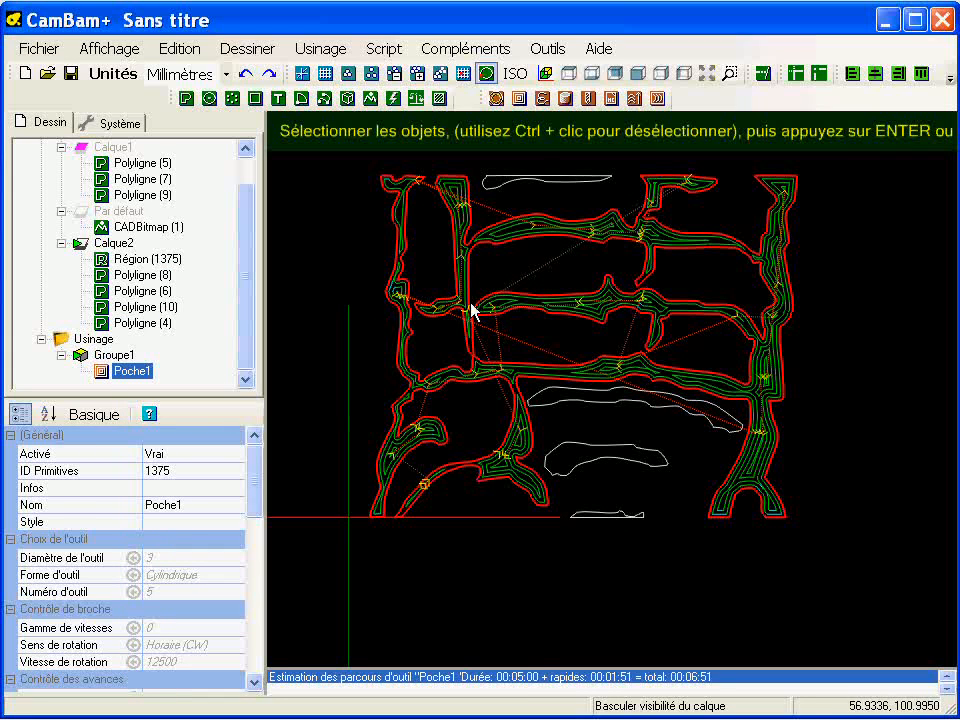
left_click(568, 192)
left_click(609, 411)
left_click(618, 456)
left_click(641, 516)
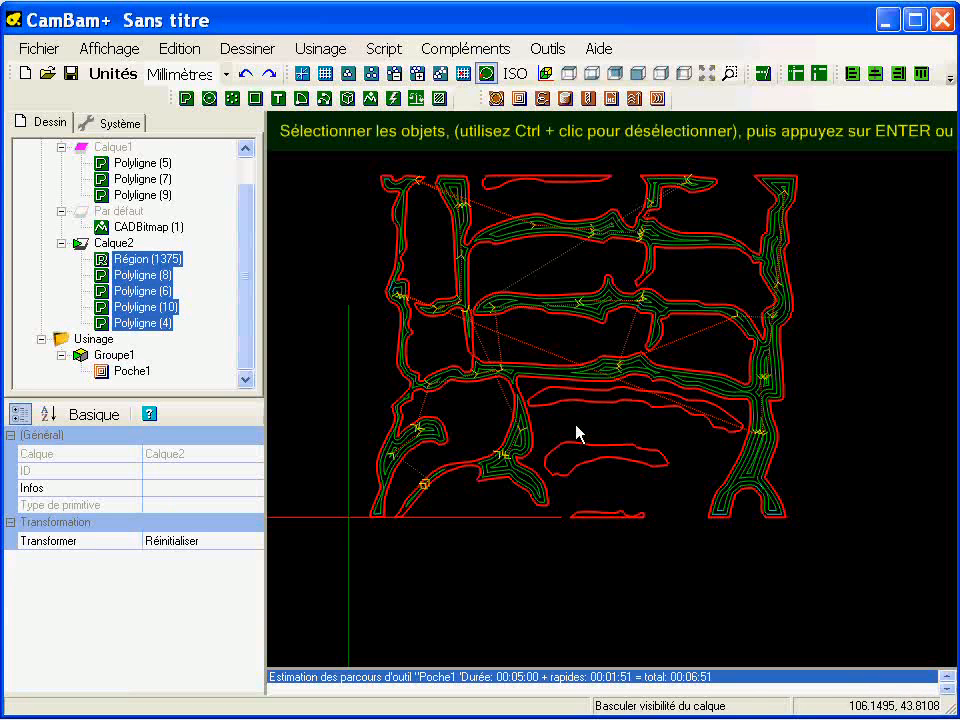
key("Return")
Regenerate the toolpath of the Poche1 pocket and inspect it over the added contours
right_click(136, 373)
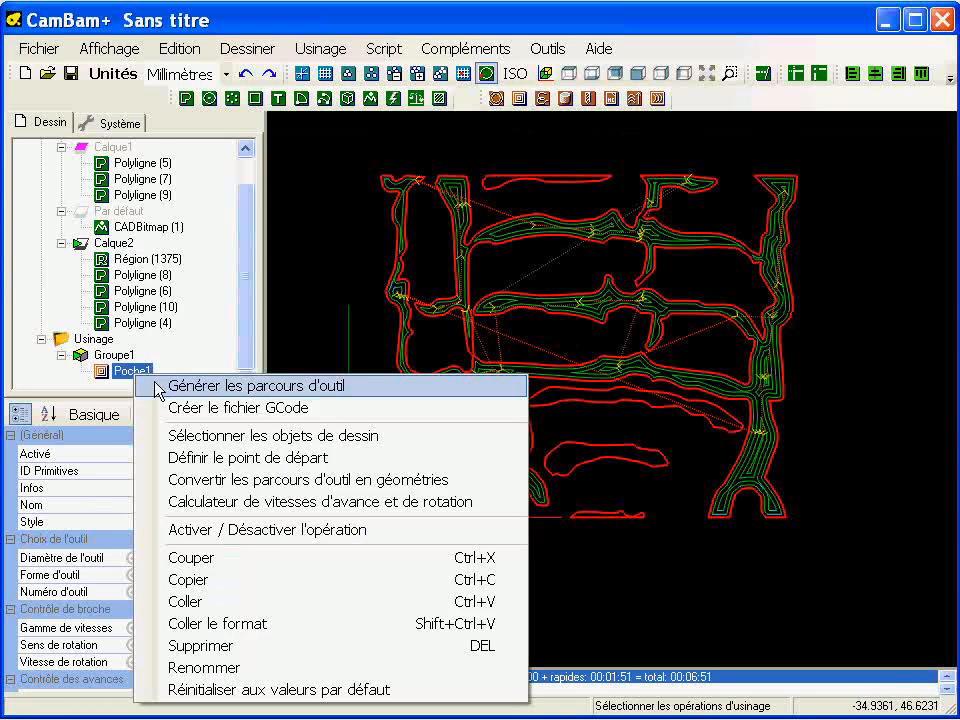
left_click(158, 386)
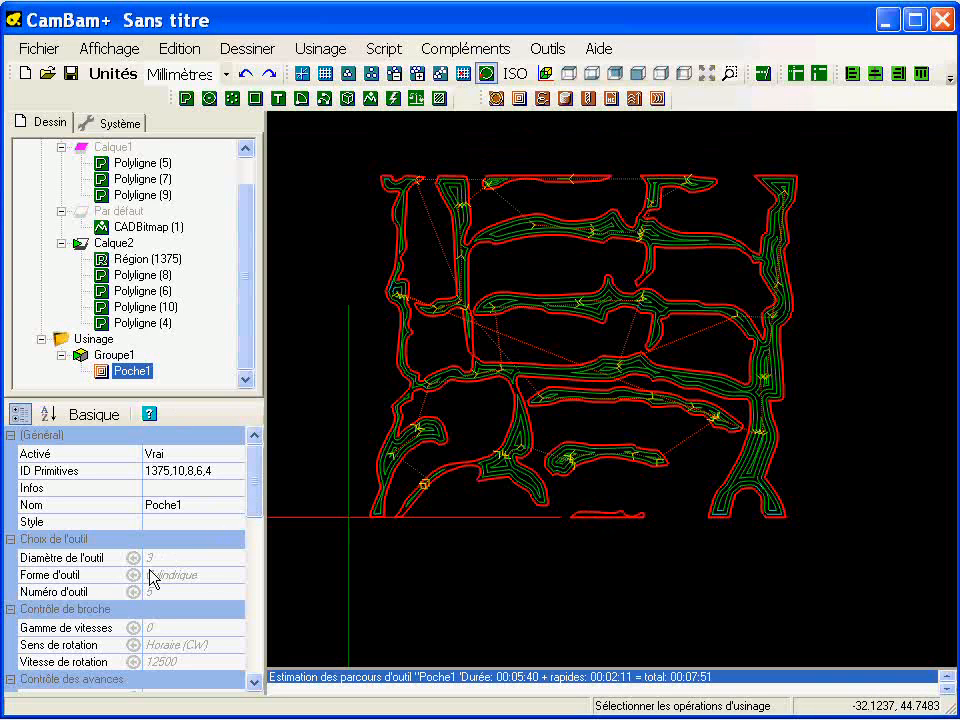
scroll(602, 480, "up", 4)
scroll(615, 483, "down", 3)
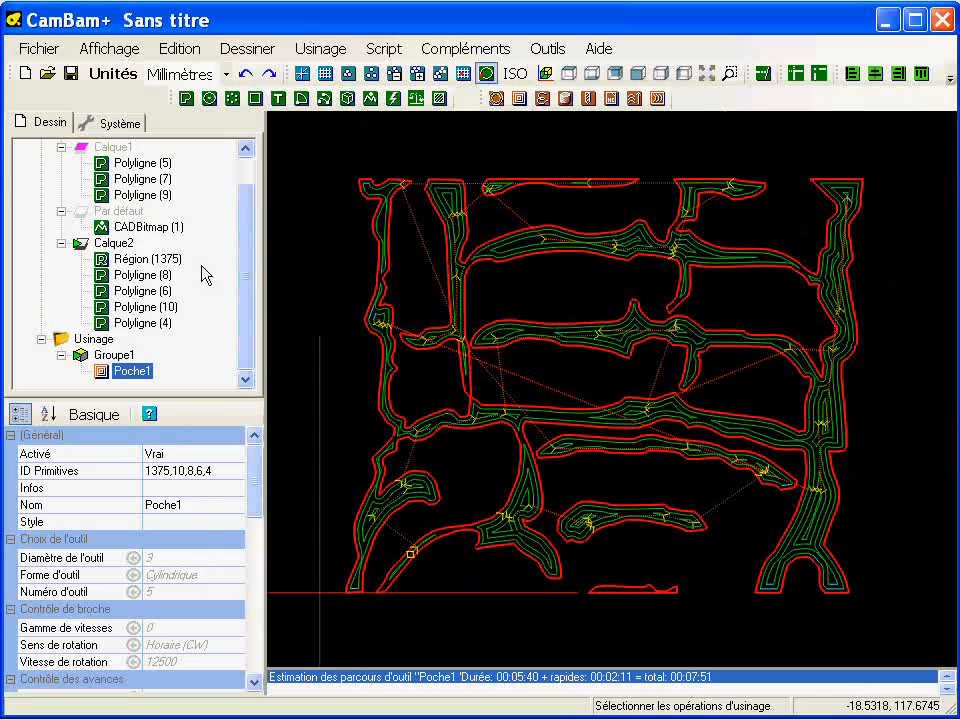
Toggle the Par défaut layer's visibility to compare the pocket toolpath with the source bitmap
left_click(117, 211)
key("space")
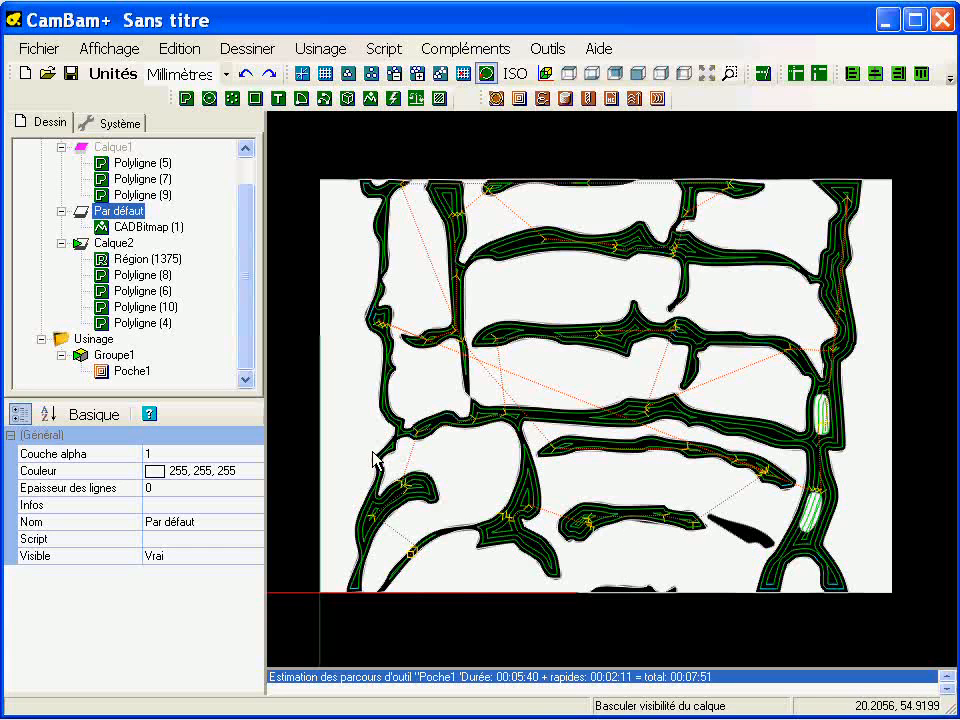
key("space")
key("space")
key("space")
scroll(230, 220, "up", 1)
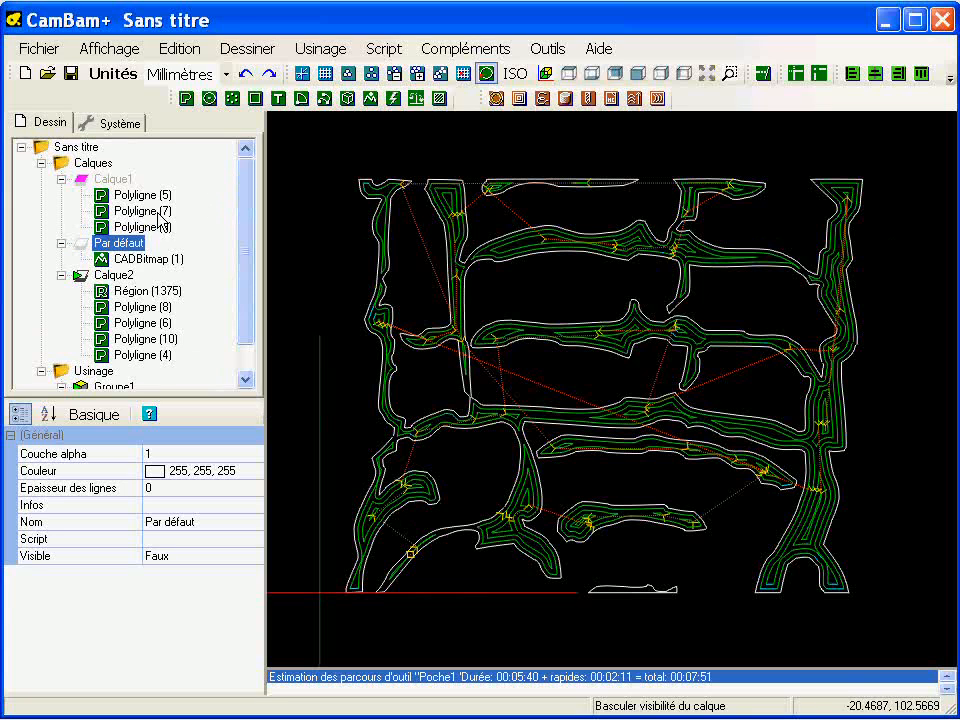
Show Calque1 and move its open wedge-shaped polyline beside the lower right leg to Calque2
left_click(112, 178)
key("space")
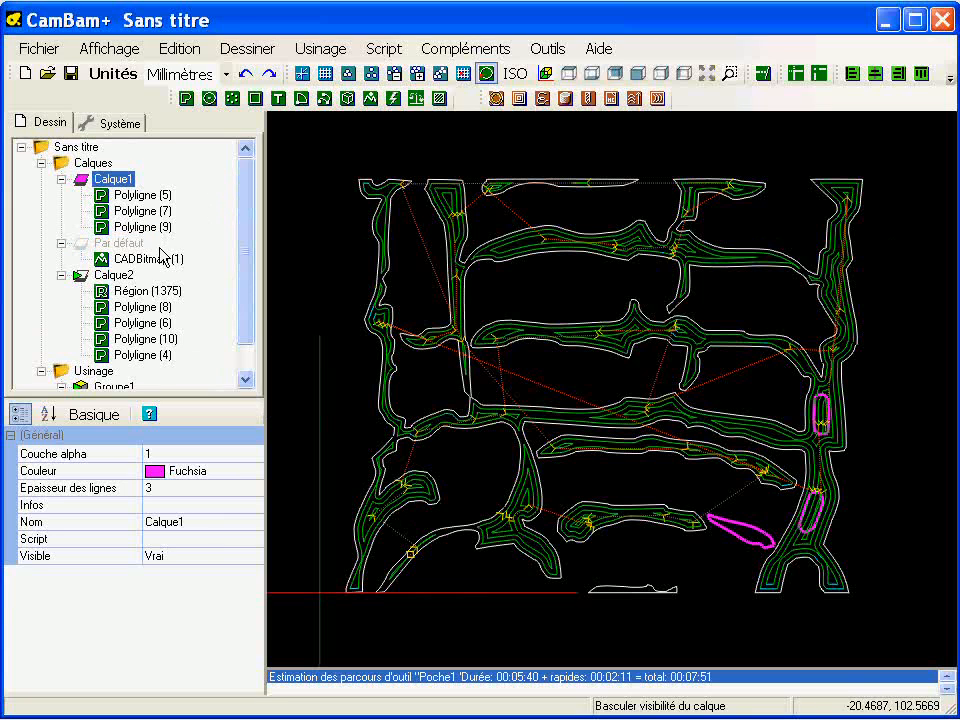
left_click(755, 547)
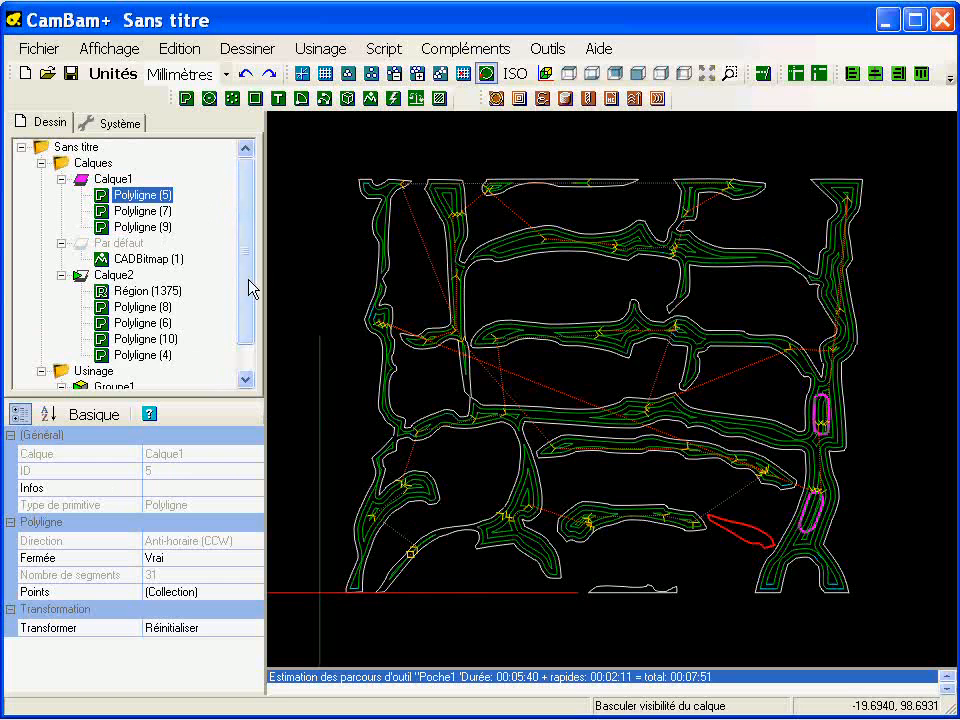
left_click_drag(122, 196, 95, 312)
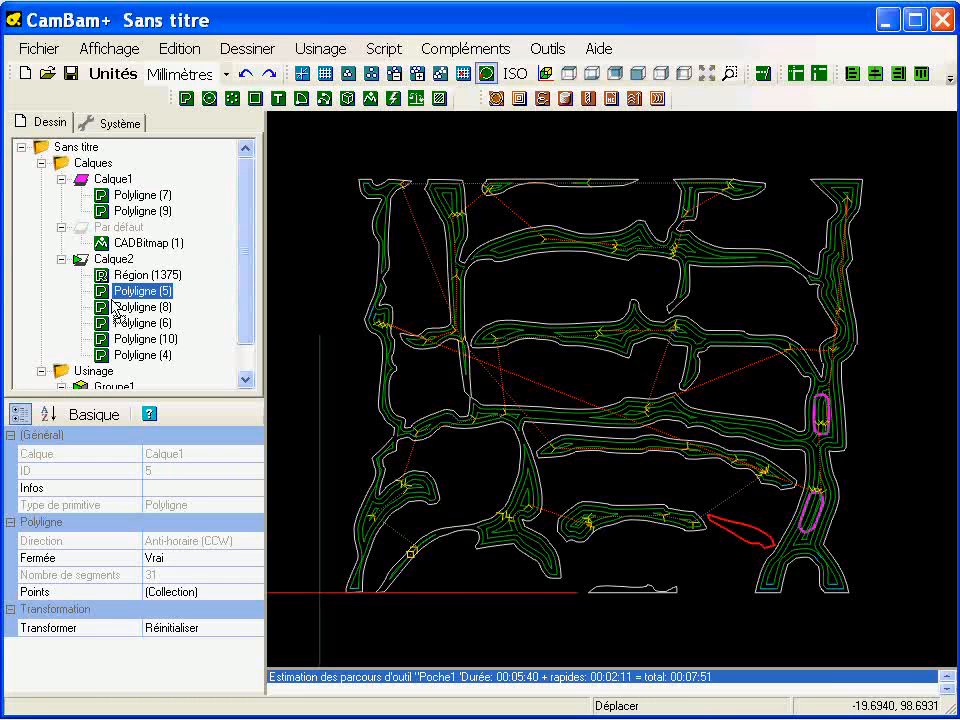
Add the wedge-shaped polyline moved to Calque2 to the drawing objects of the Poche1 pocket operation
scroll(249, 360, "down", 2)
right_click(122, 376)
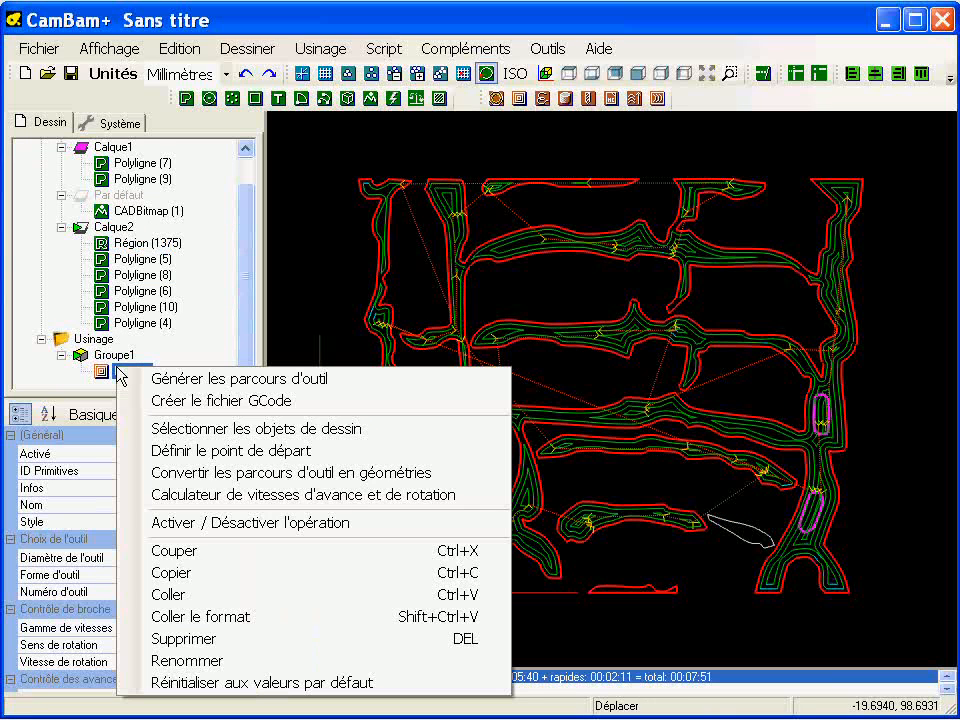
left_click(255, 428)
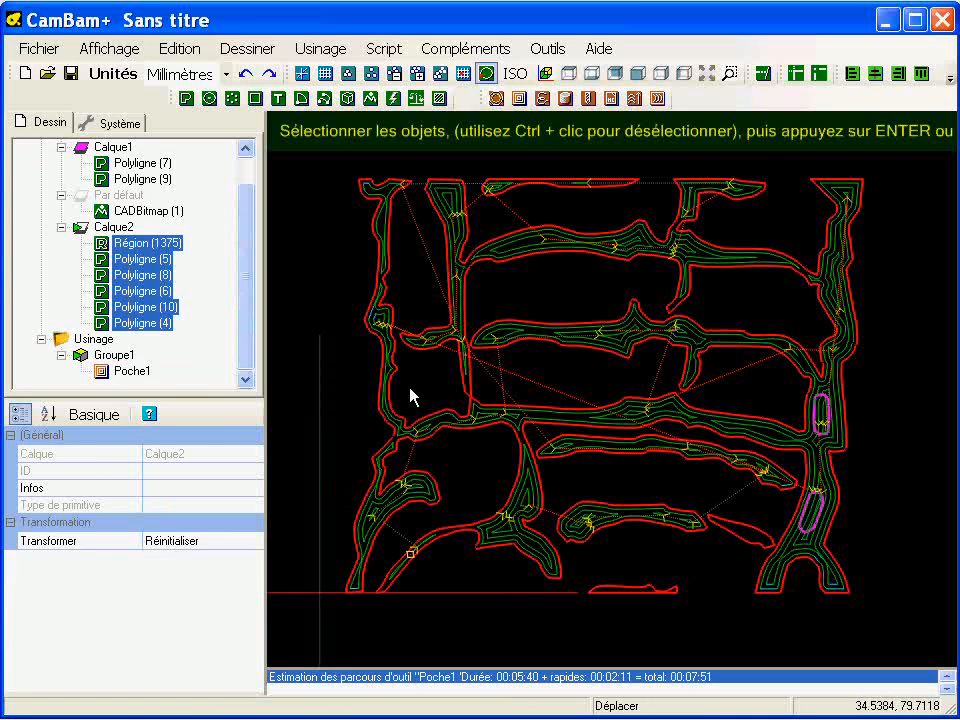
key("Return")
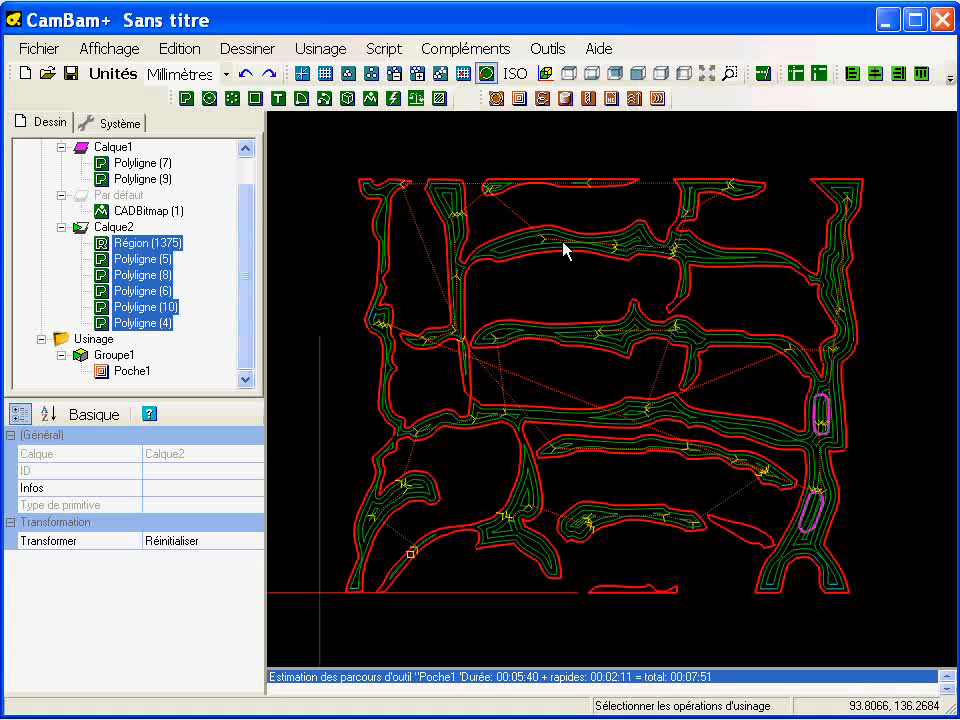
Insert arcs into the five separate polylines on Calque2 with a tolerance of 0.05
double_click(569, 186)
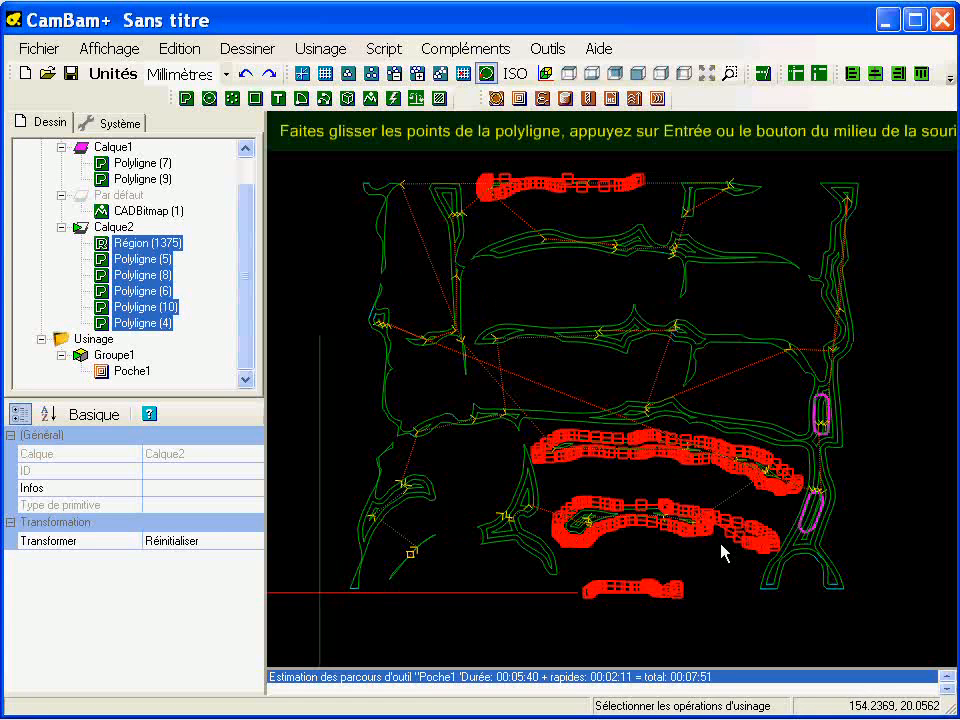
right_click(313, 222)
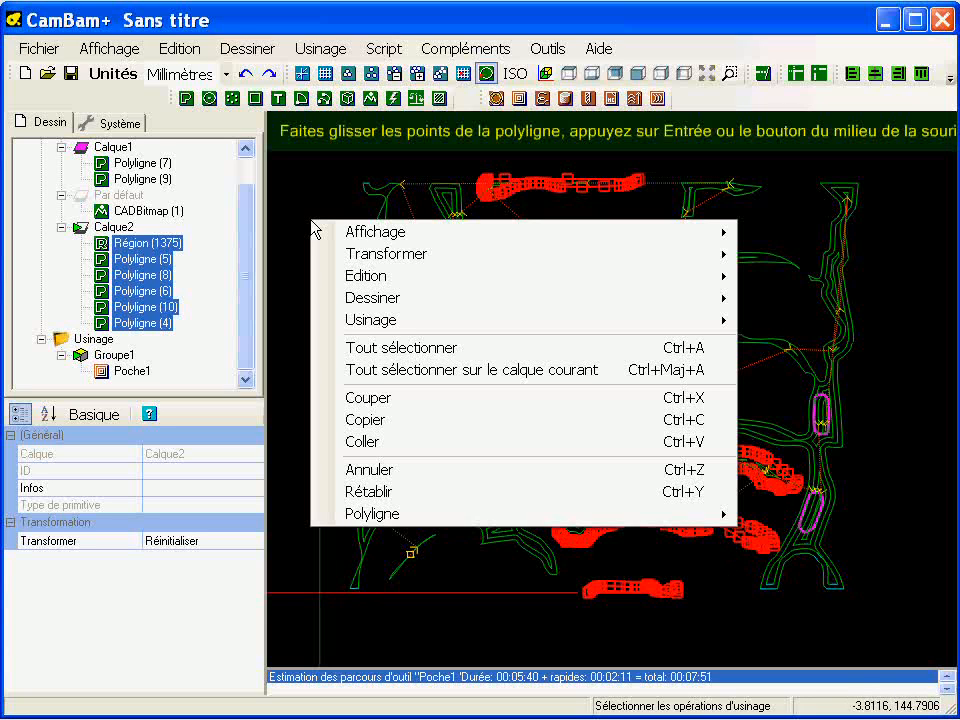
mouse_move(386, 514)
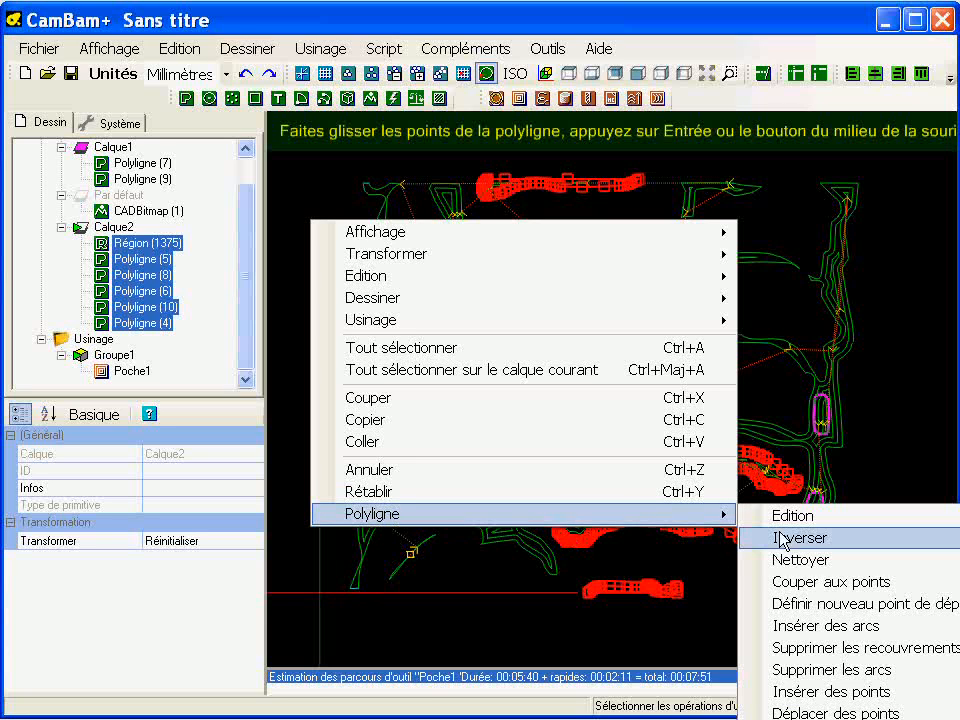
left_click(851, 630)
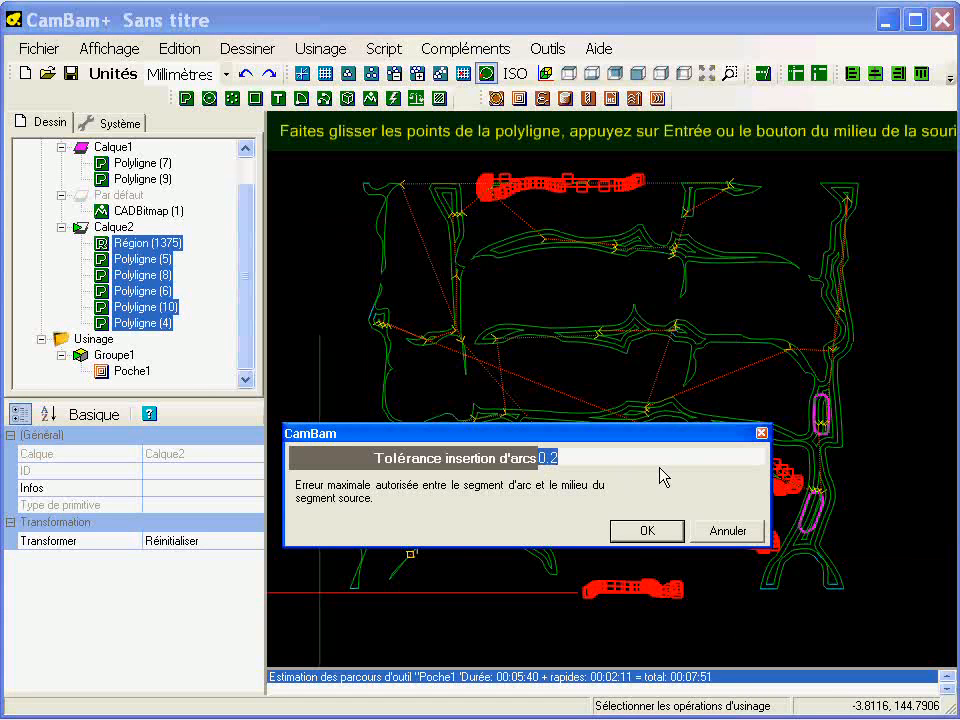
type(".05")
key("Return")
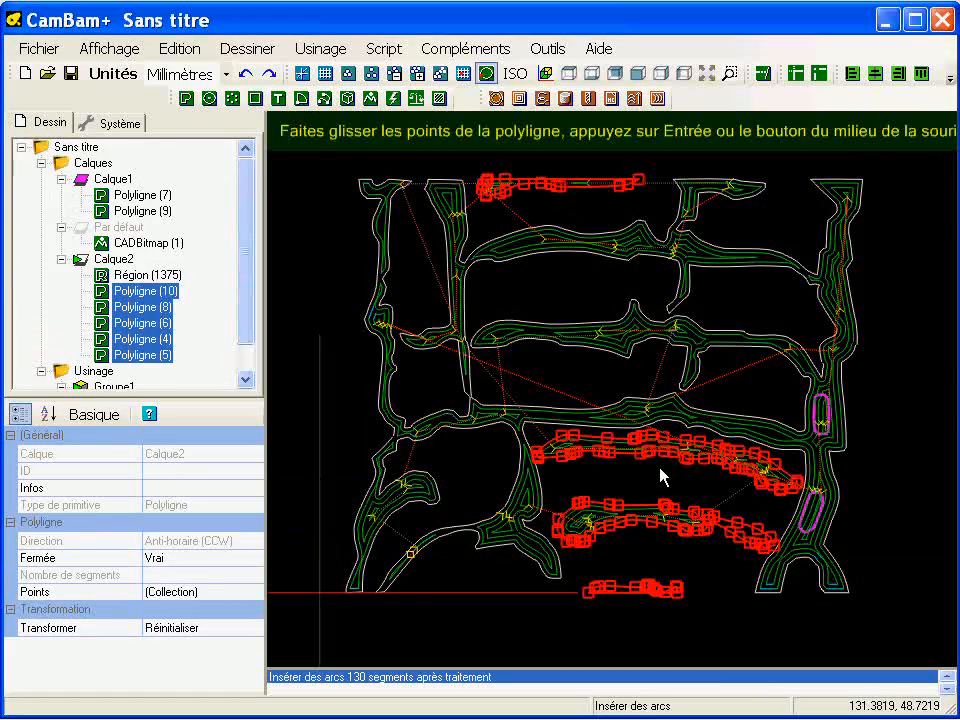
Check the points of the arc-fitted polylines and regenerate the toolpath of the Poche1 pocket
scroll(654, 467, "up", 2)
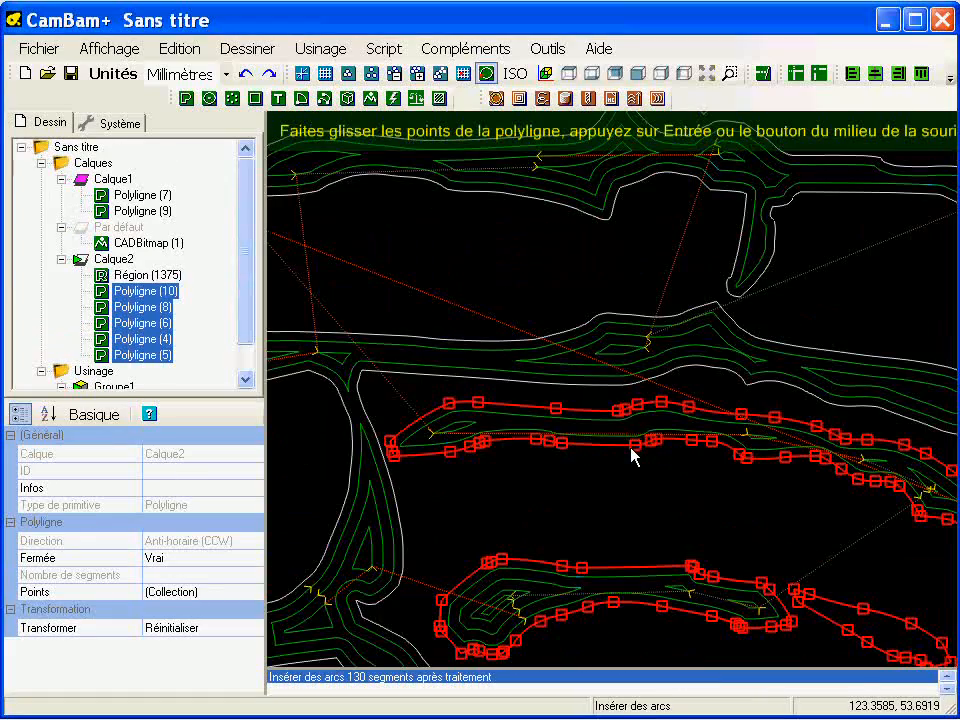
scroll(625, 467, "down", 2)
scroll(640, 490, "down", 2)
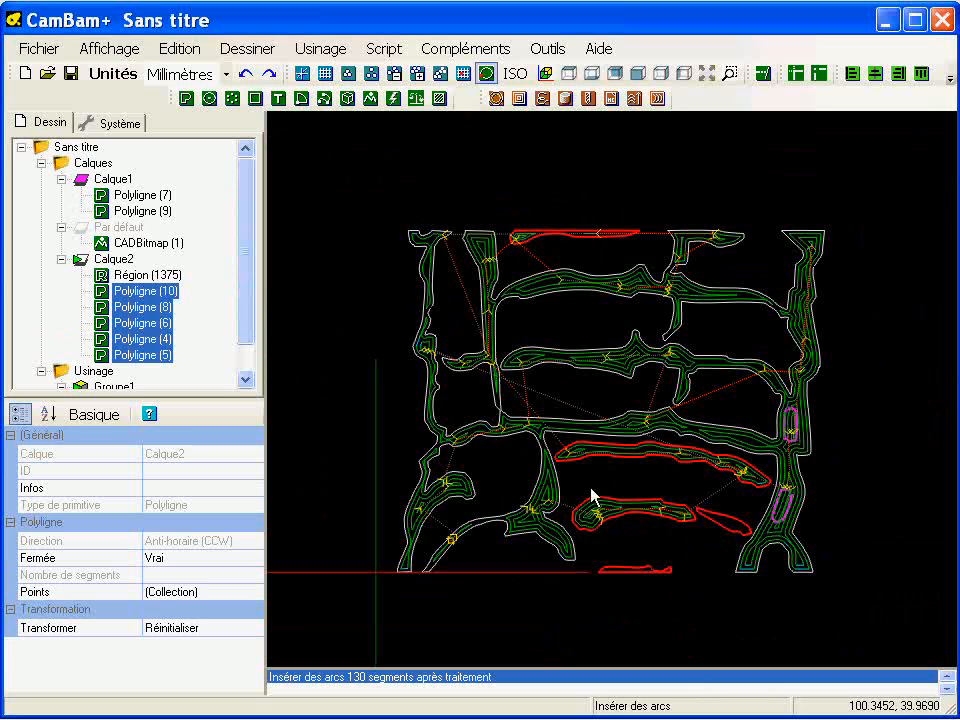
scroll(240, 360, "down", 1)
right_click(133, 370)
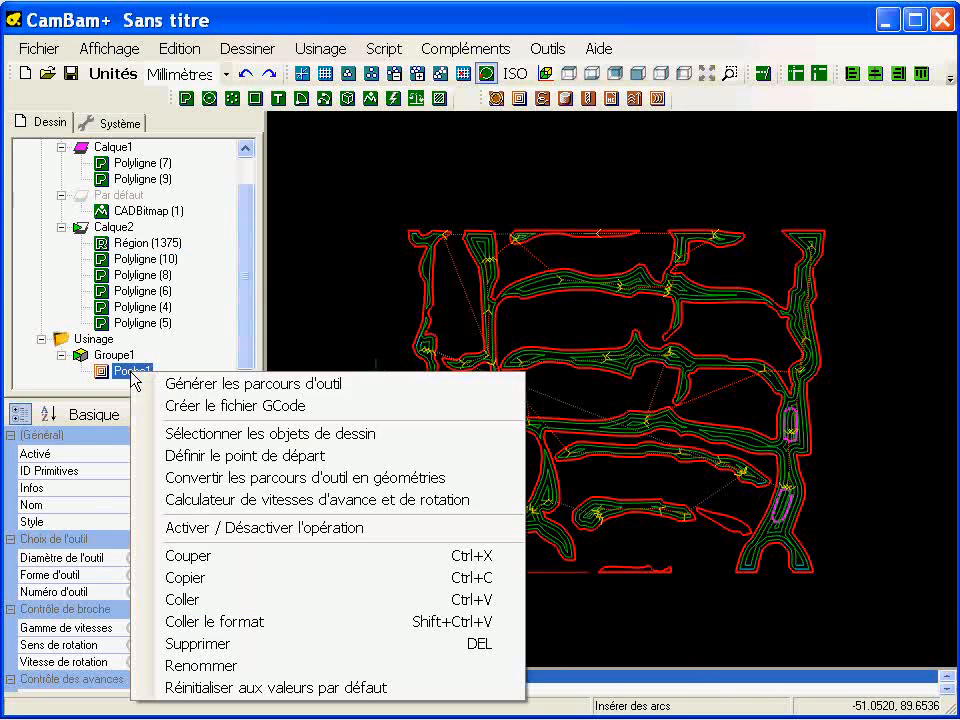
left_click(172, 382)
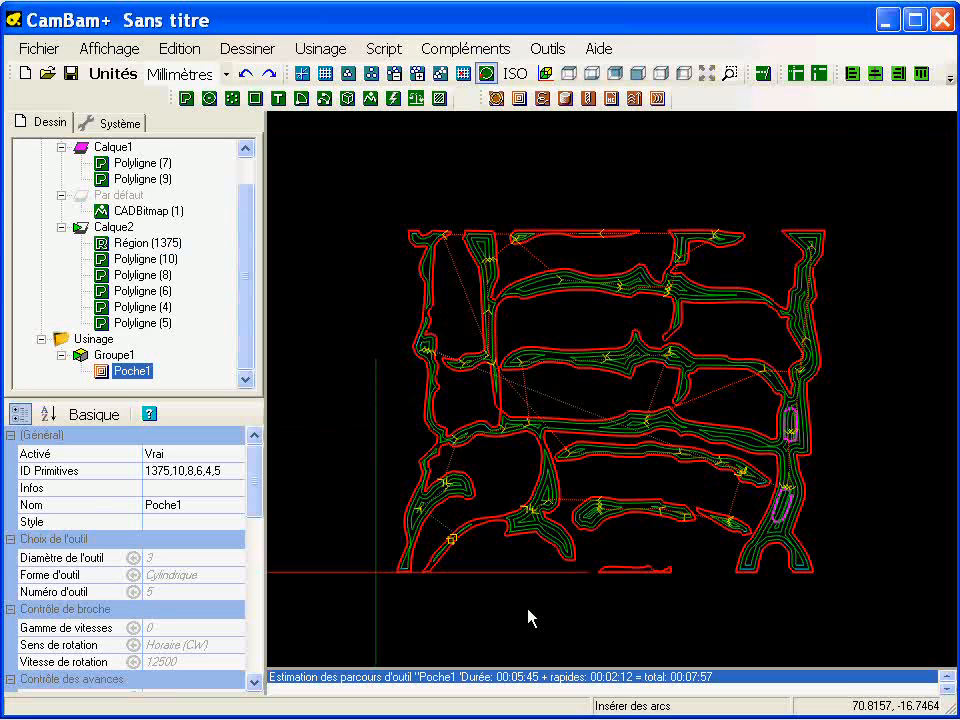
Examine the regenerated pocket toolpath along the main region and inside the separate contours on Calque2
scroll(671, 579, "up", 2)
scroll(565, 541, "down", 1)
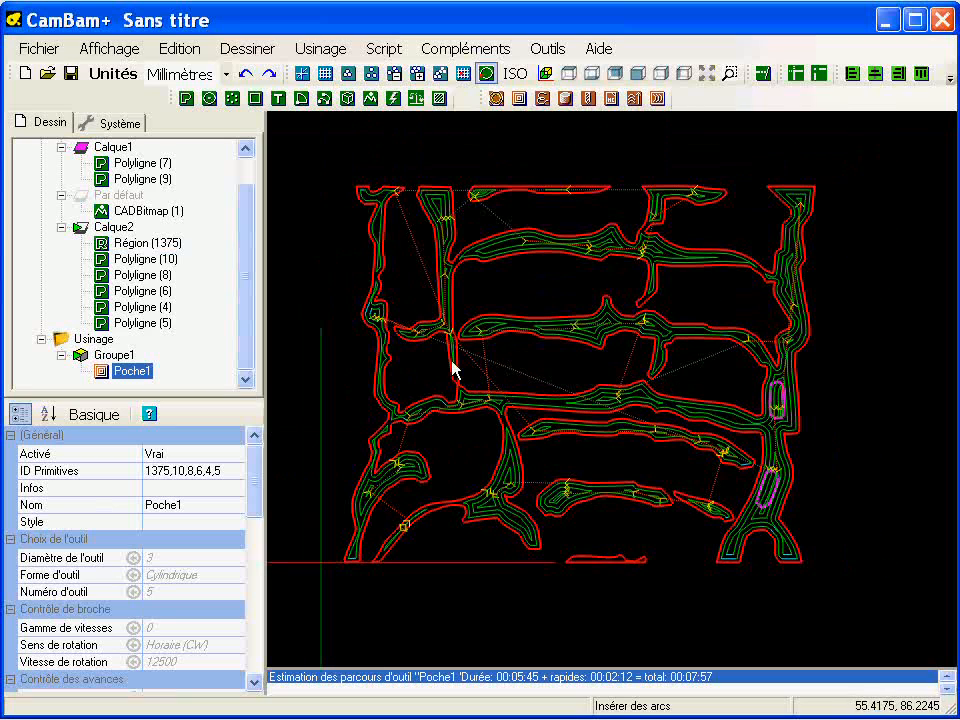
left_click(416, 362)
left_click(389, 312)
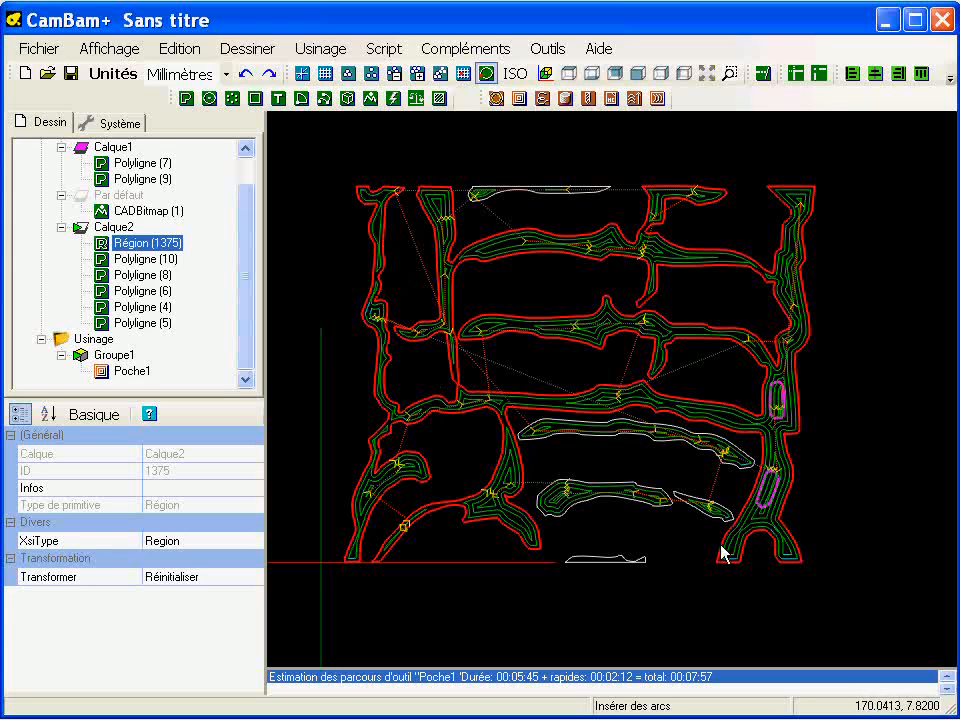
scroll(778, 503, "up", 3)
scroll(714, 491, "down", 3)
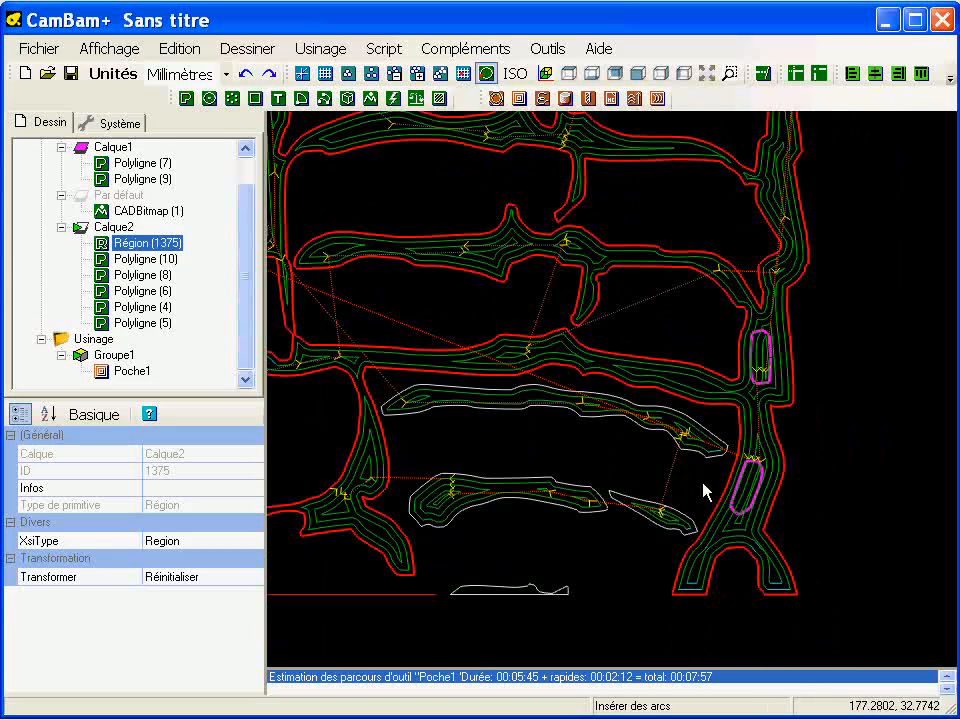
scroll(590, 540, "down", 4)
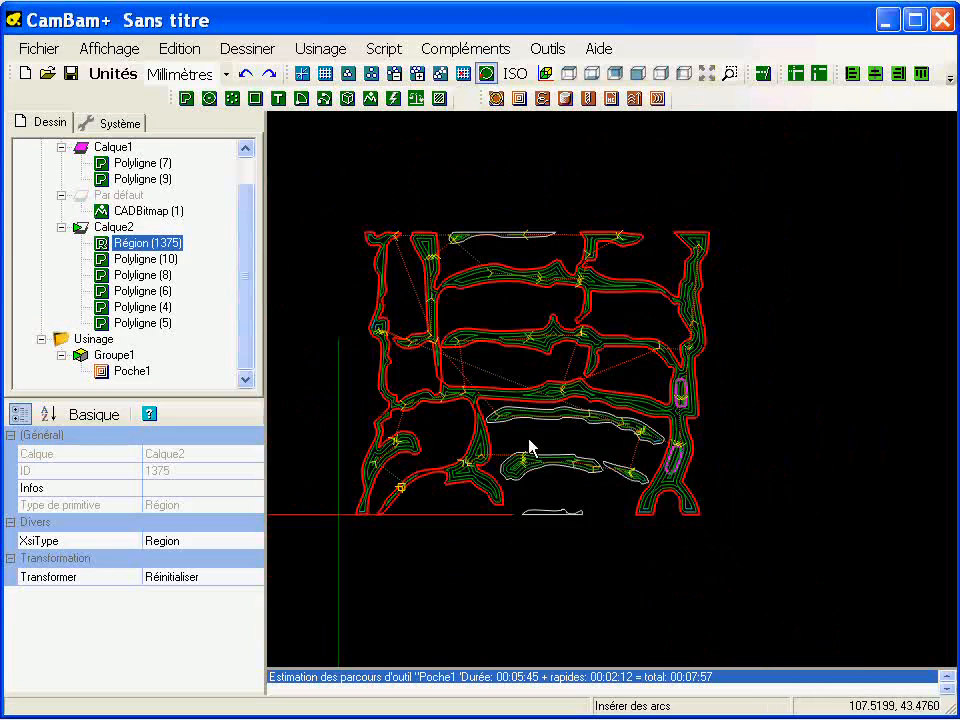
scroll(603, 463, "up", 2)
left_click(572, 346)
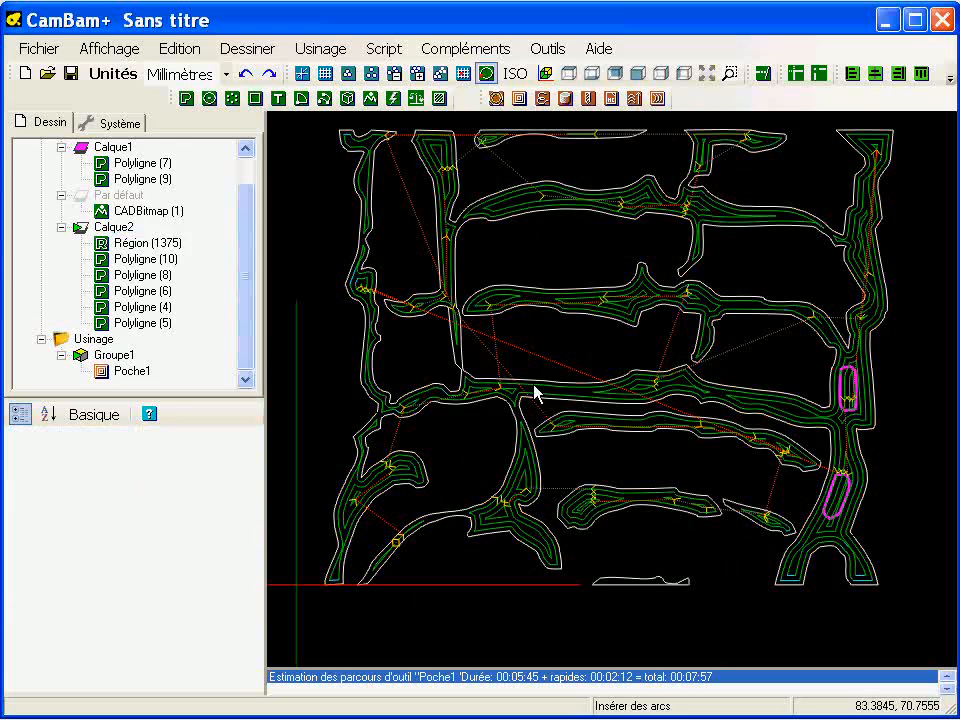
scroll(520, 394, "up", 1)
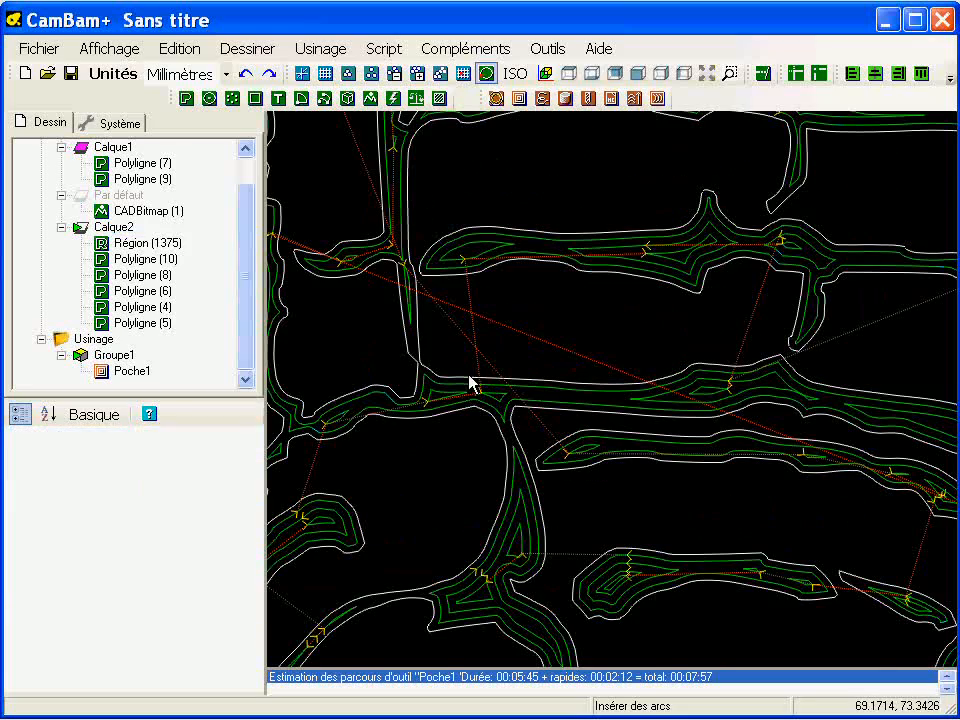
scroll(467, 381, "up", 1)
scroll(493, 360, "down", 2)
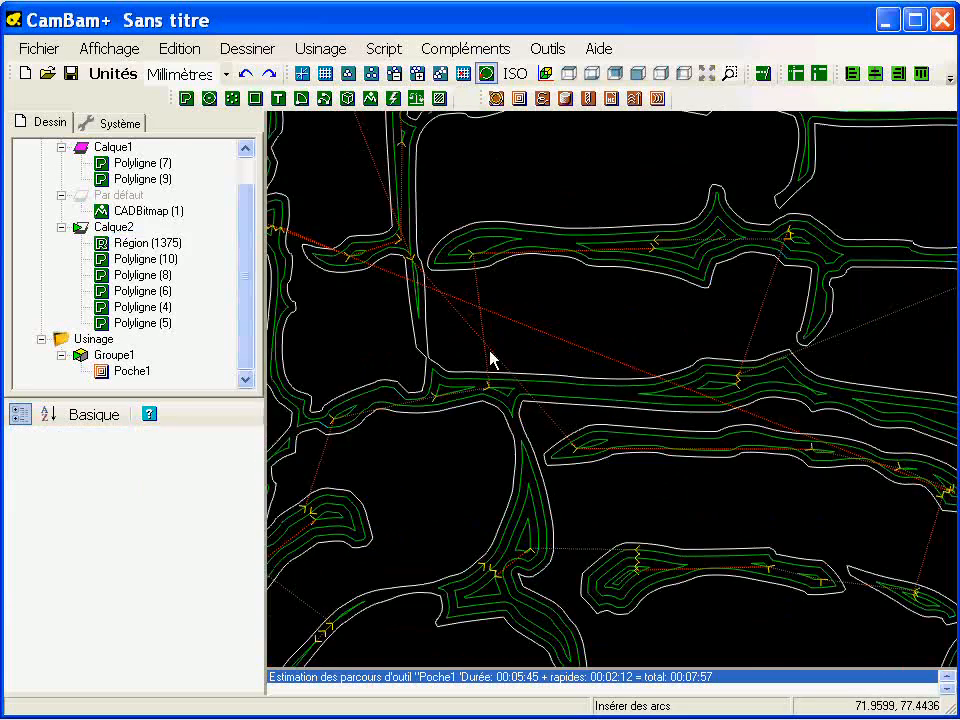
scroll(560, 400, "down", 1)
scroll(577, 410, "up", 1)
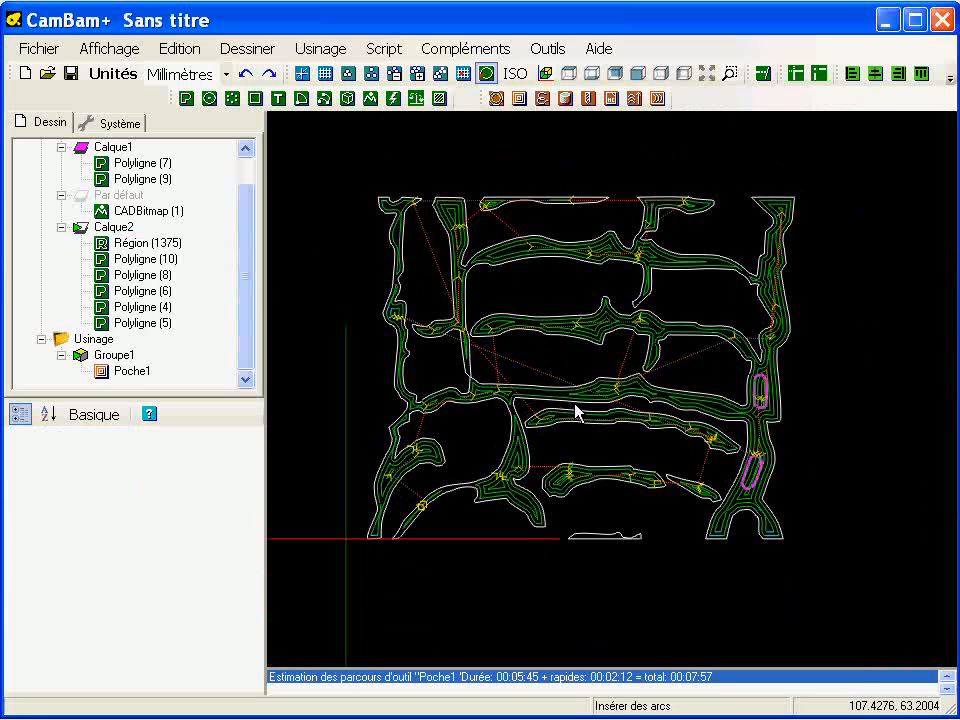